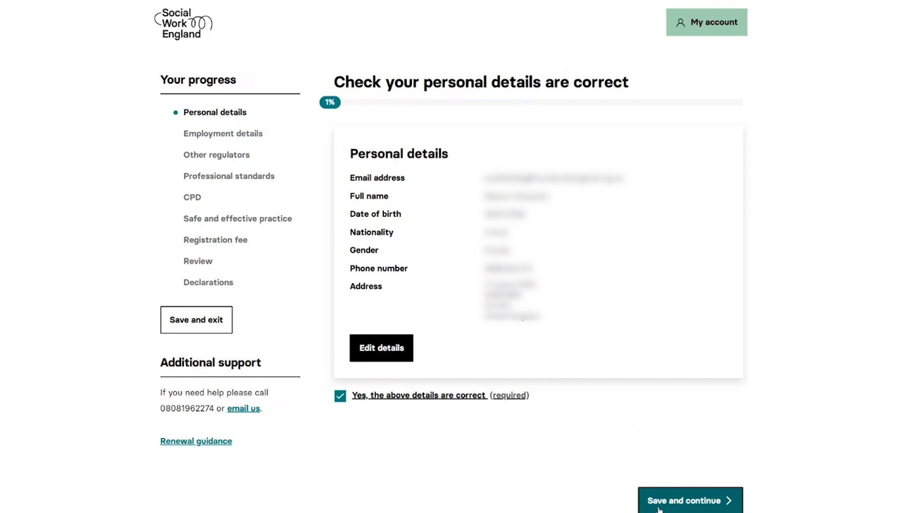
Save the confirmed personal details and open the employment record that has missing details
left_click(659, 503)
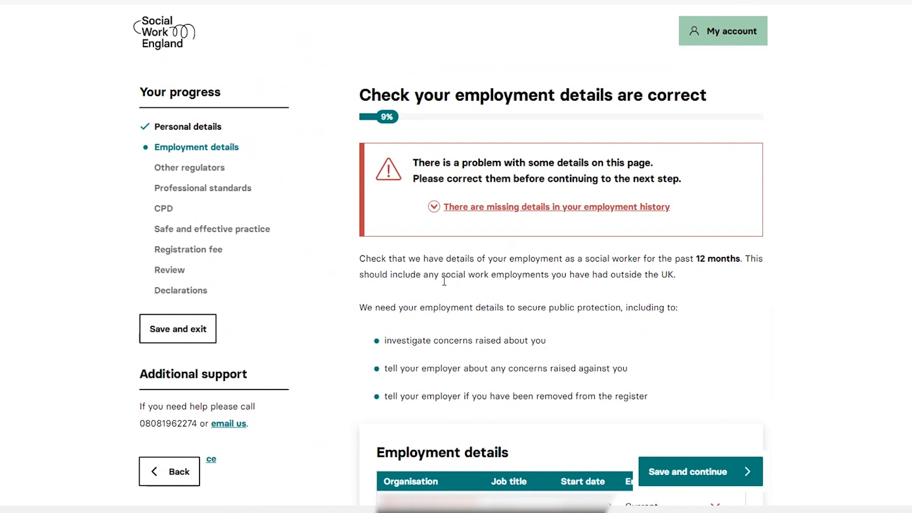
scroll(445, 281, "down", 2)
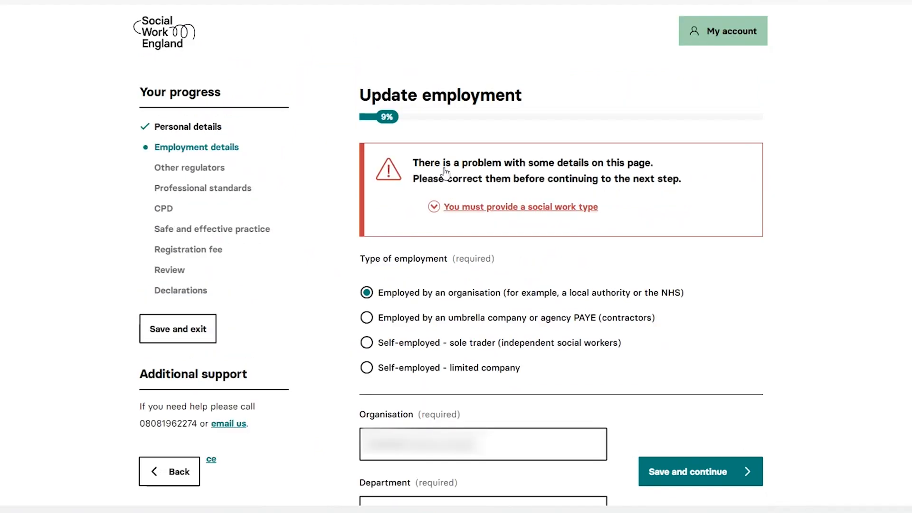
scroll(420, 247, "down", 10)
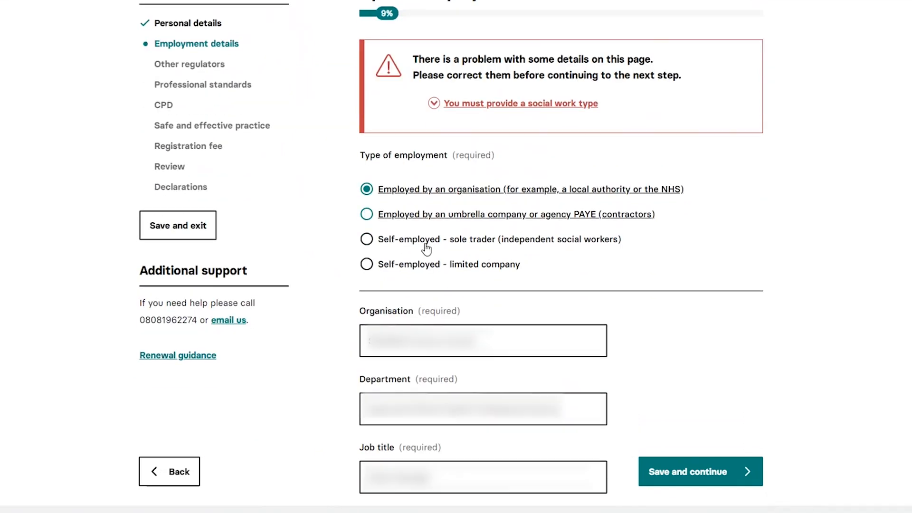
Set the employment record's type of social work to Adult – older people and save the record
left_click(405, 185)
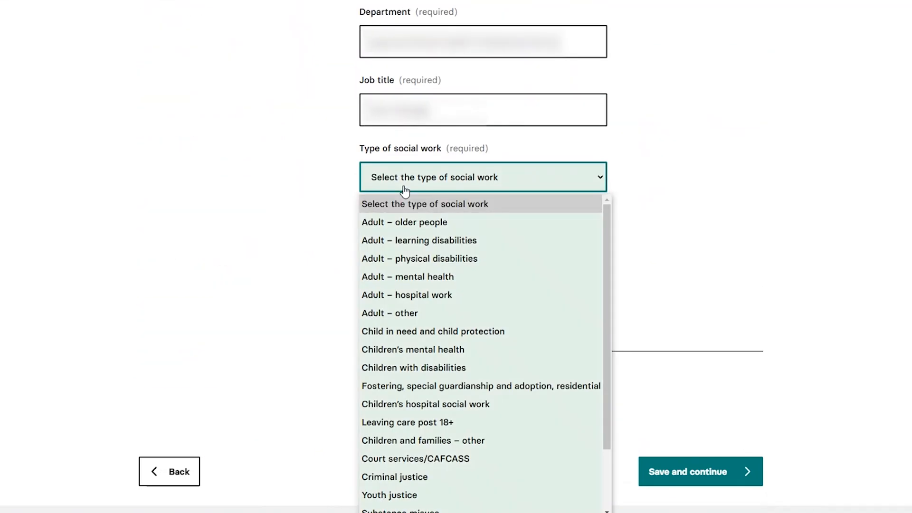
left_click(450, 224)
left_click(326, 203)
scroll(327, 206, "down", 5)
scroll(327, 205, "down", 10)
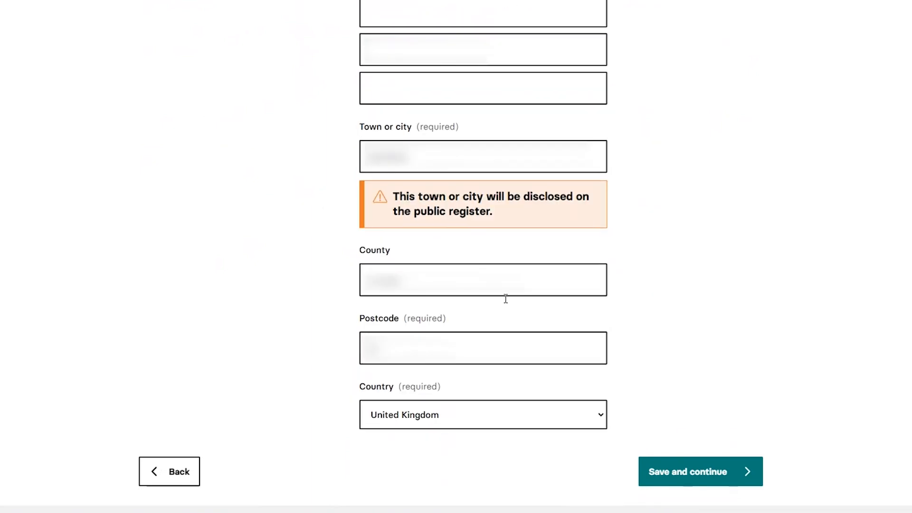
left_click(726, 463)
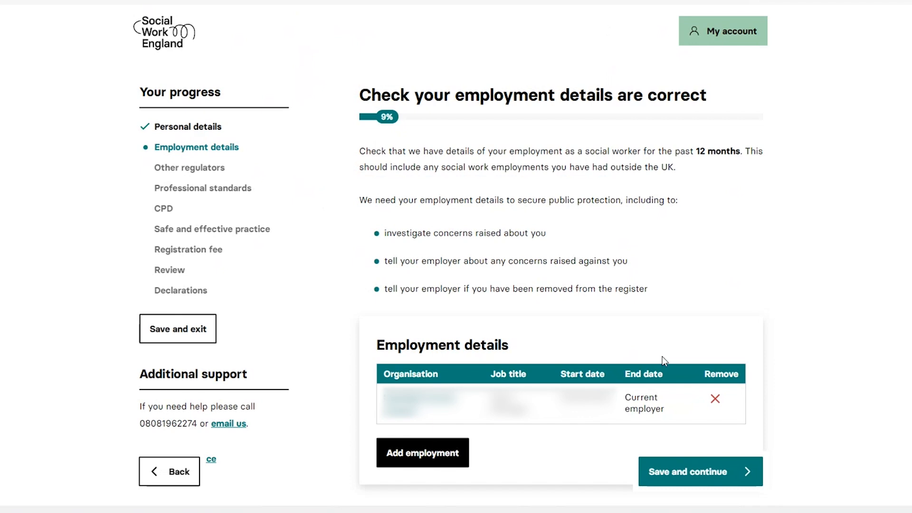
Enter "Add any other information here." as other relevant information, confirm the employment details are correct, and save them
scroll(662, 356, "down", 5)
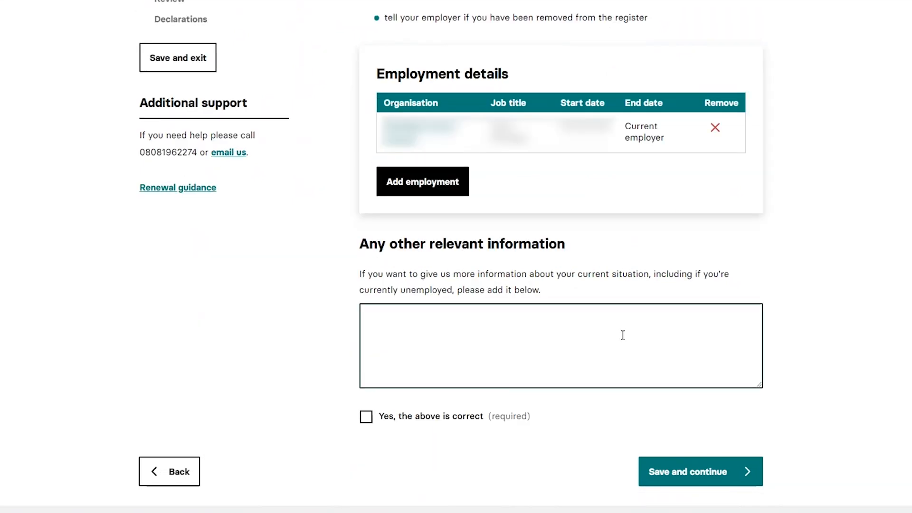
left_click(582, 323)
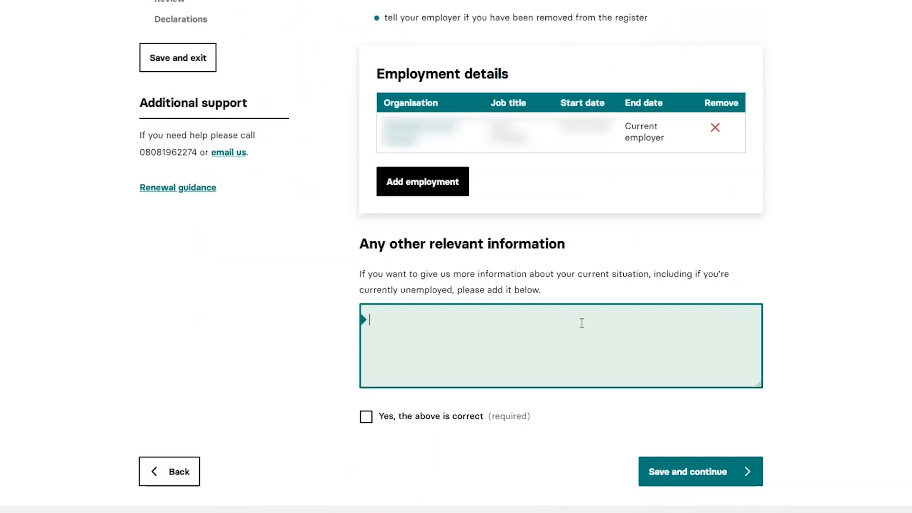
type("Add any other information here.")
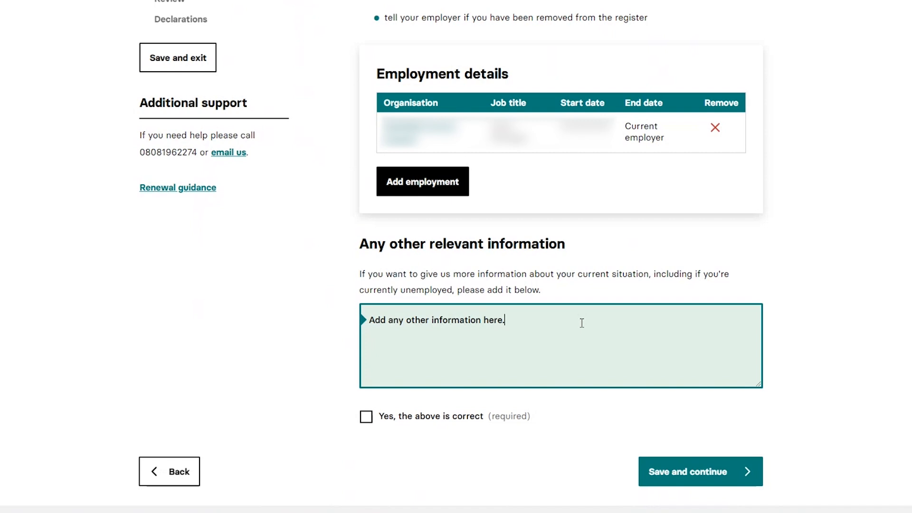
left_click(373, 424)
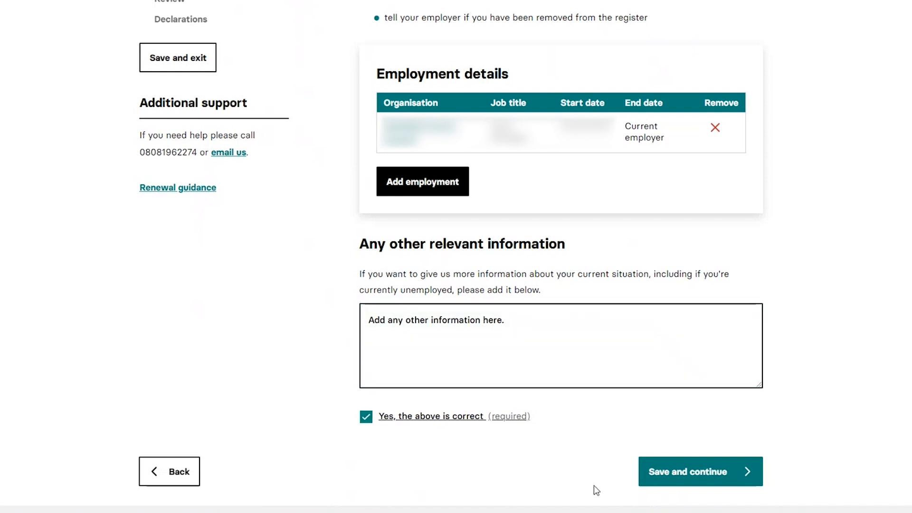
left_click(693, 483)
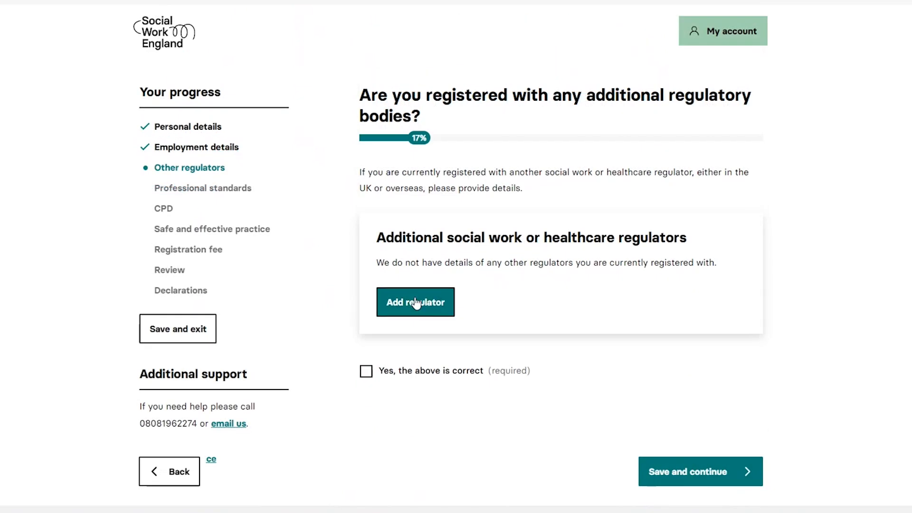
Add Social Care Wales as an additional regulatory body, with the registered name and the registration number
left_click(412, 301)
left_click(484, 211)
left_click(438, 309)
left_click(433, 283)
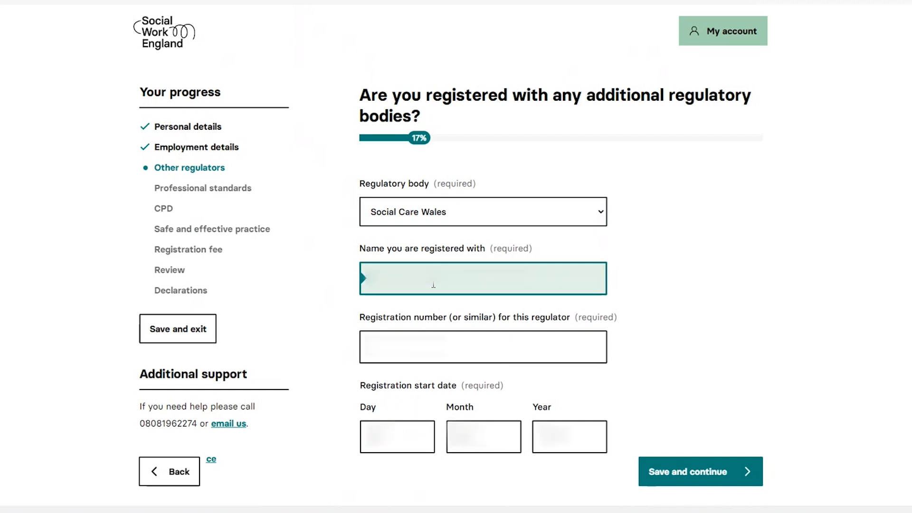
type("...")
left_click(429, 333)
type("...")
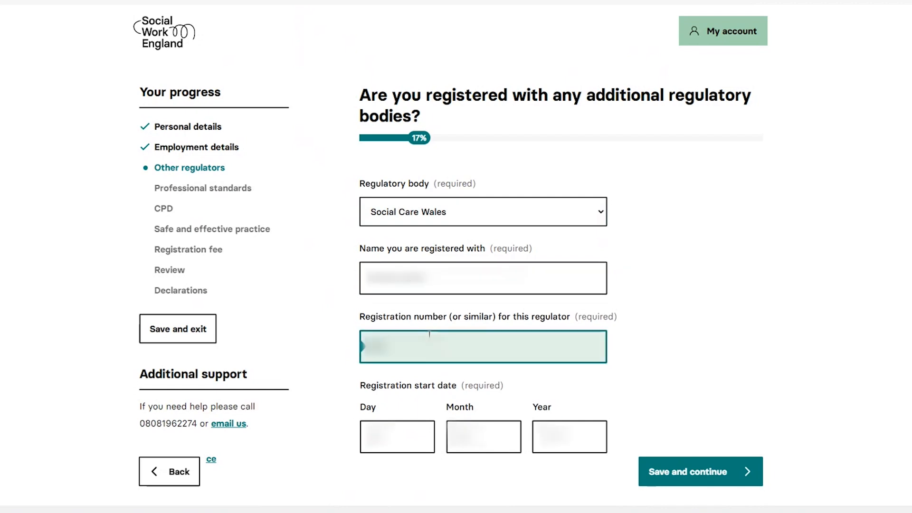
Fill in the day, month and year of the registration start date and save the regulator
left_click(404, 429)
type("...")
left_click(475, 430)
type("...")
left_click(566, 422)
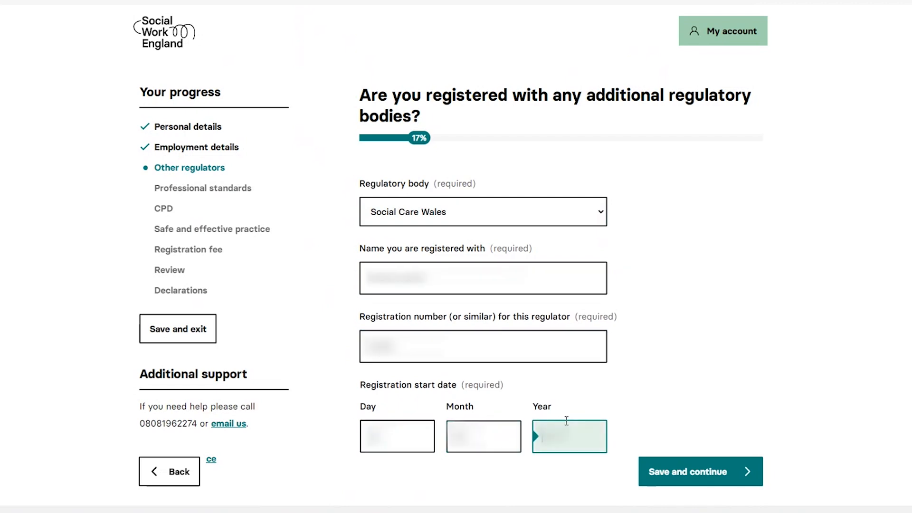
type("...")
left_click(679, 466)
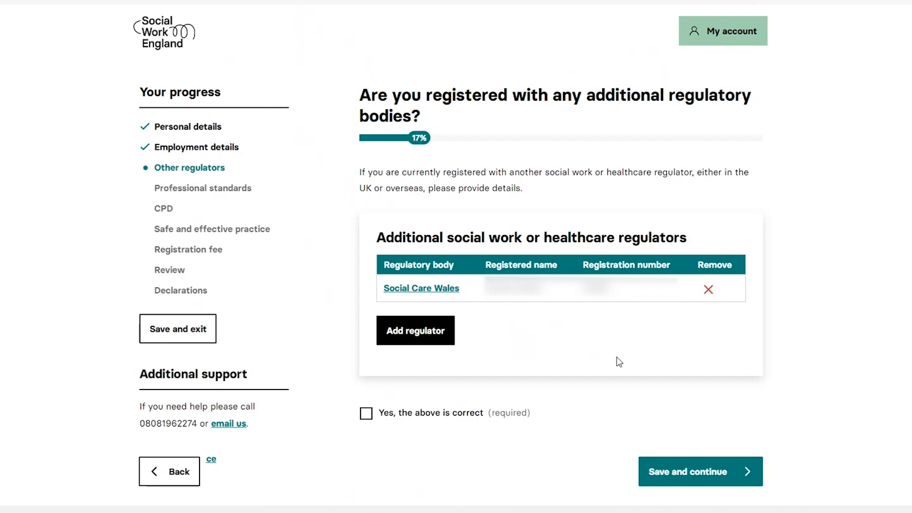
Confirm the additional regulator details are correct and continue to the professional standards section
left_click(381, 418)
left_click(713, 482)
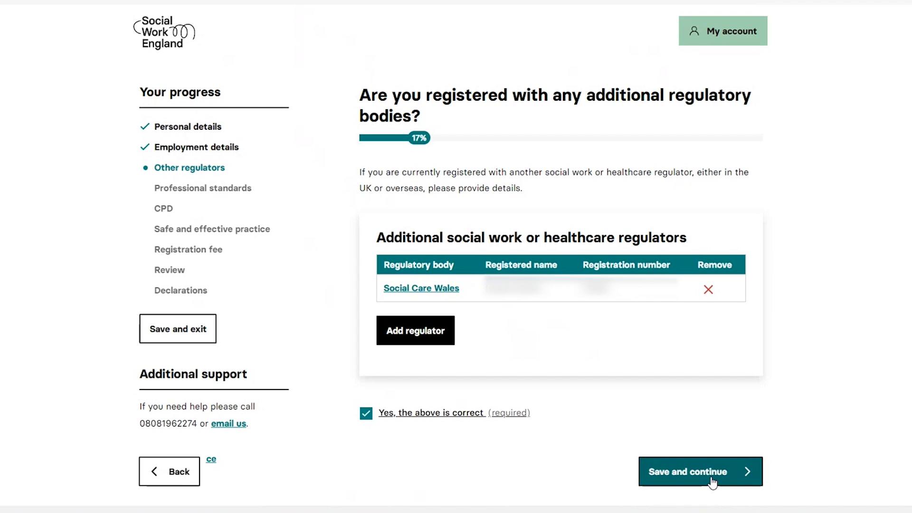
left_click(712, 481)
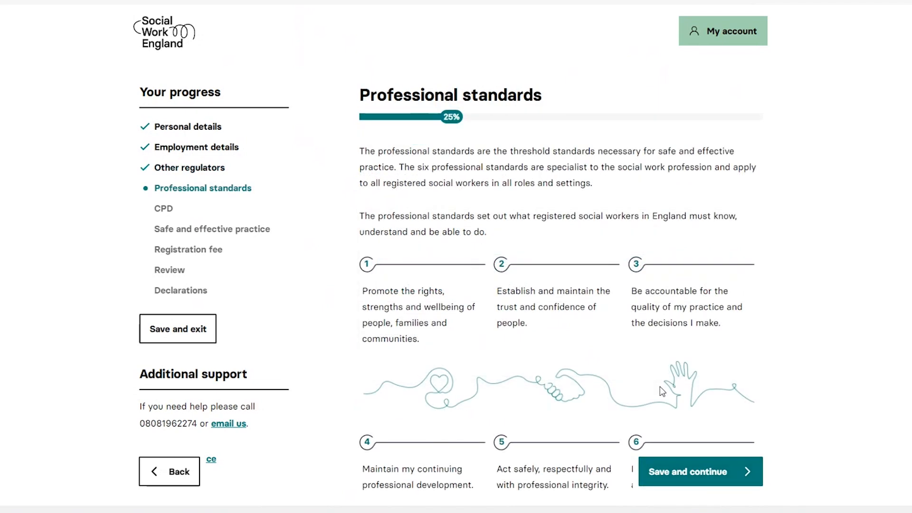
Accept the declaration of having read and understood the professional standards, and continue to the CPD section
scroll(663, 391, "down", 6)
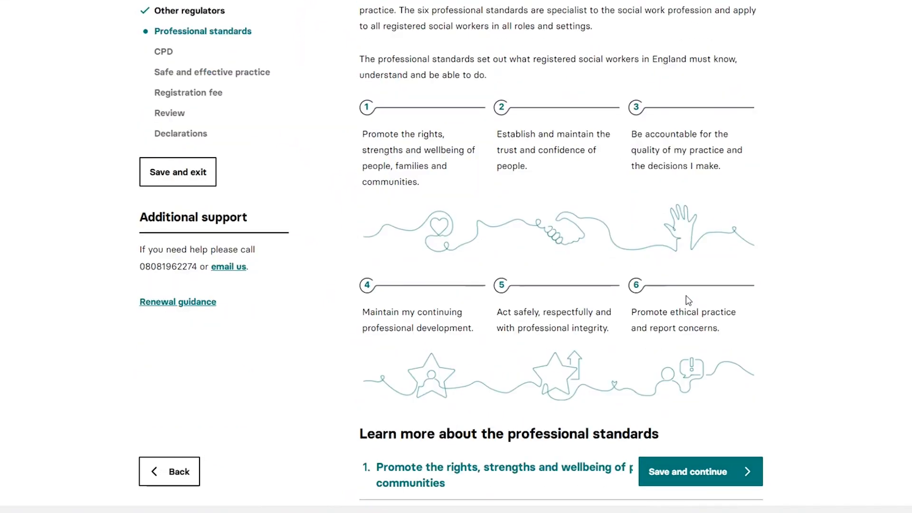
scroll(902, 287, "down", 4)
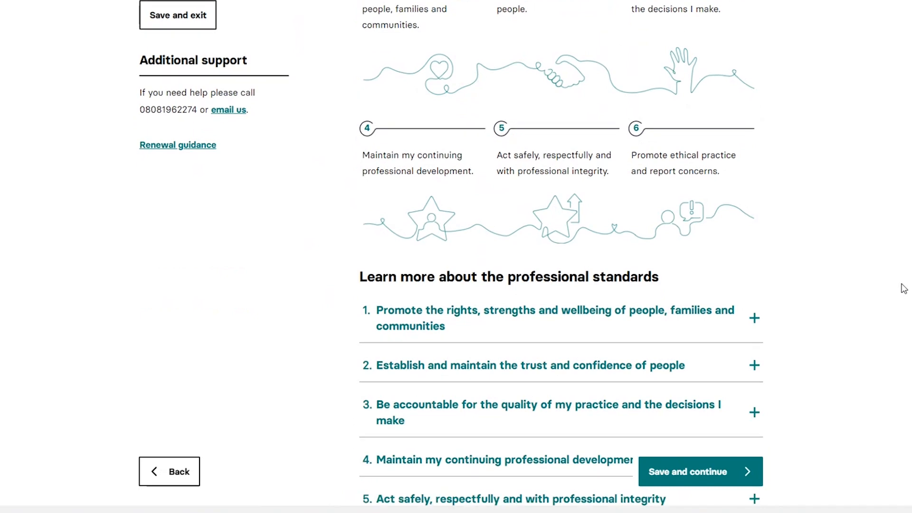
scroll(745, 309, "down", 2)
left_click(378, 411)
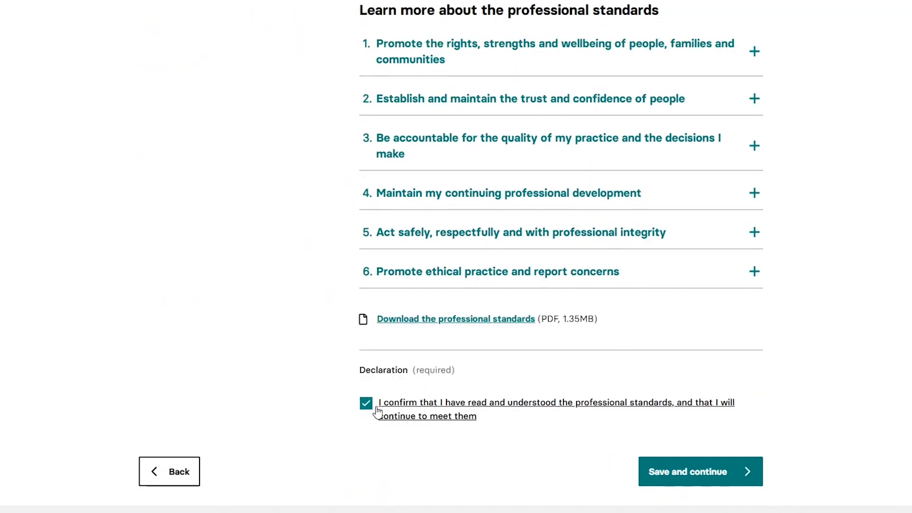
left_click(669, 469)
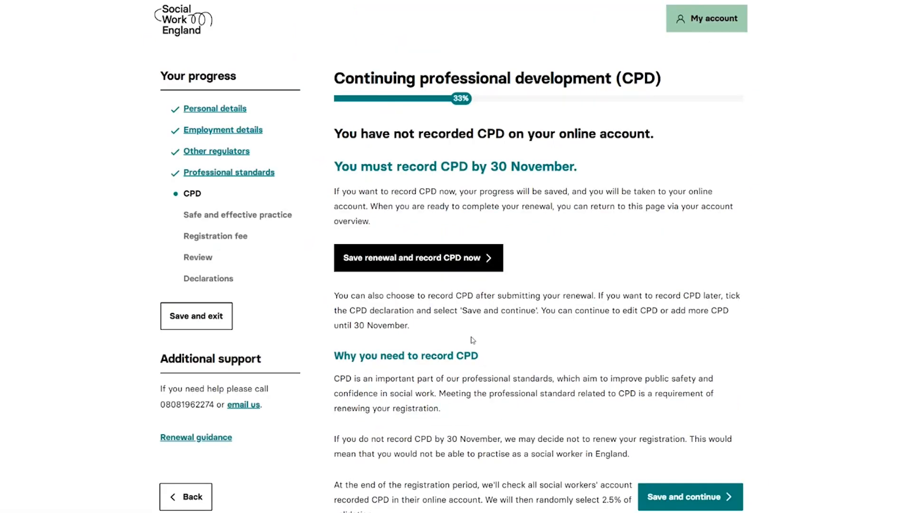
Save the renewal, start a CPD record using the unstructured form, and title it "Reflecting on my practice"
left_click(452, 269)
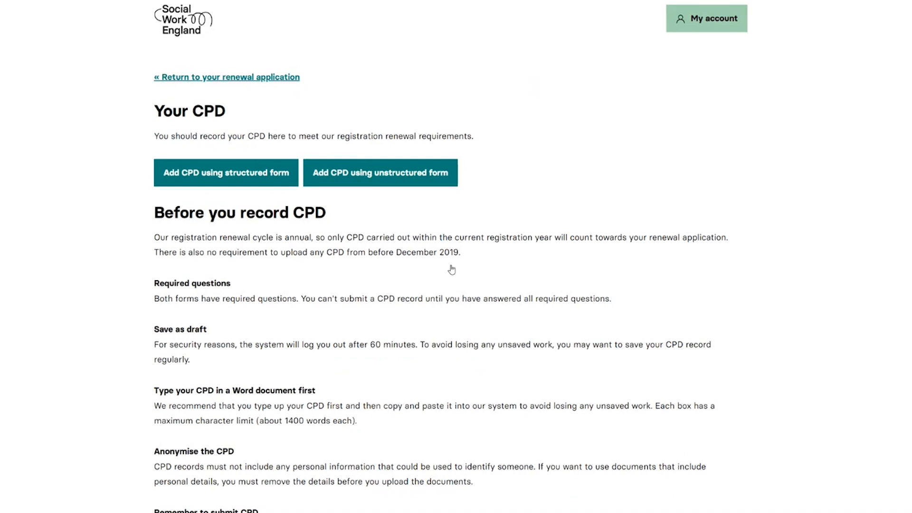
scroll(452, 270, "down", 1)
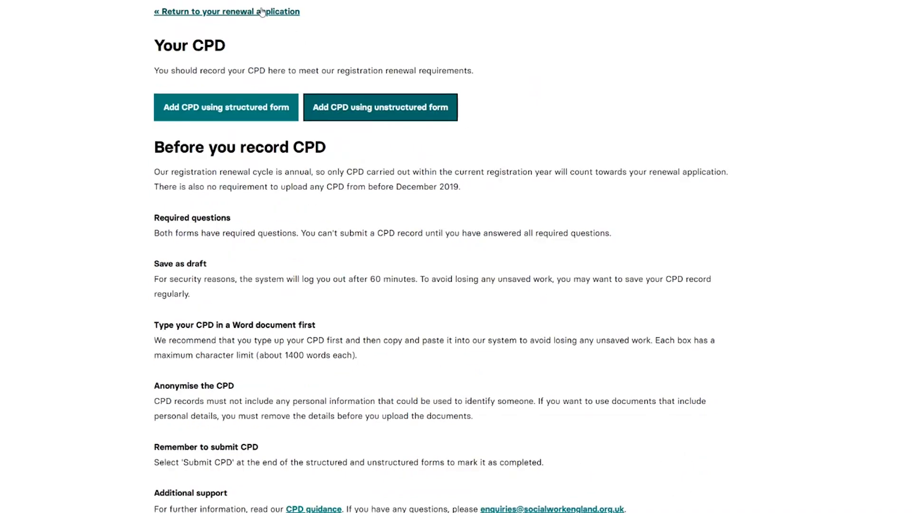
left_click(355, 116)
scroll(352, 115, "down", 4)
left_click(410, 183)
type("Reflecting on ")
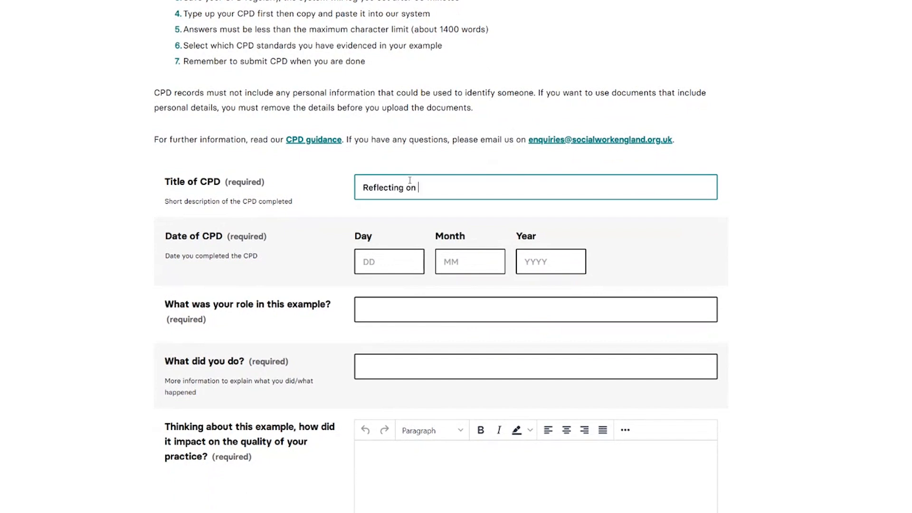
type("my practice")
Set the date of CPD to day 16, month 09, year 2020
key("Tab")
type("16")
key("Tab")
type("09")
key("Tab")
type("2020")
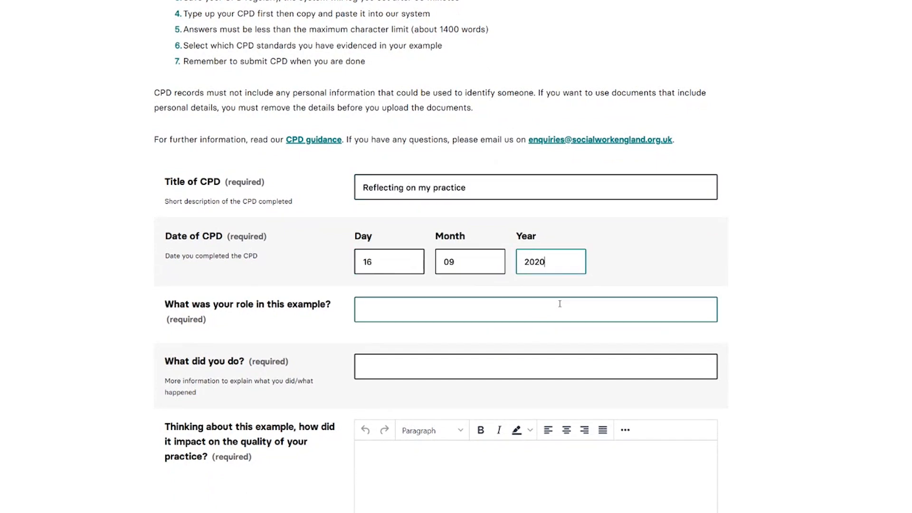
Answer the question about the role in this example with "Speaking with another social work colleague"
left_click(560, 304)
type("Speaking with anothe")
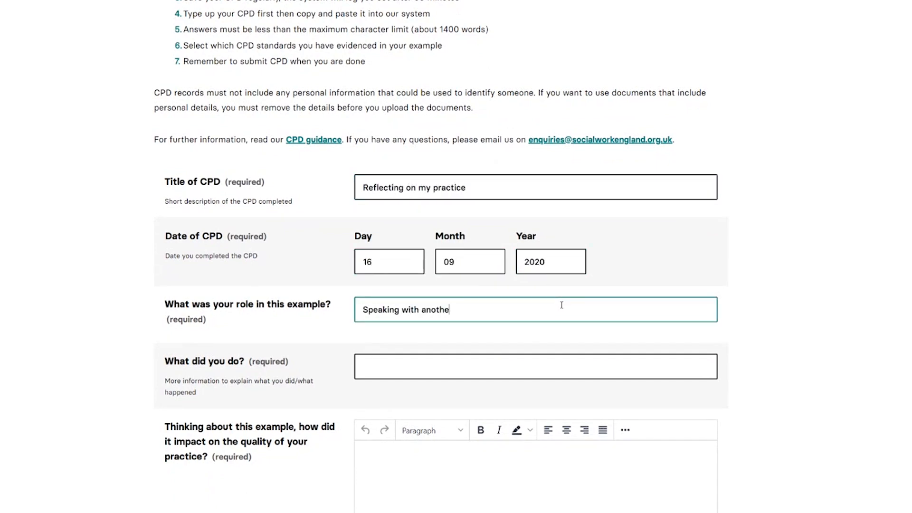
type("r social work colleague")
Answer "What did you do?" with "We discussed how we would handle situations differently in the future."
scroll(505, 352, "down", 3)
left_click(395, 244)
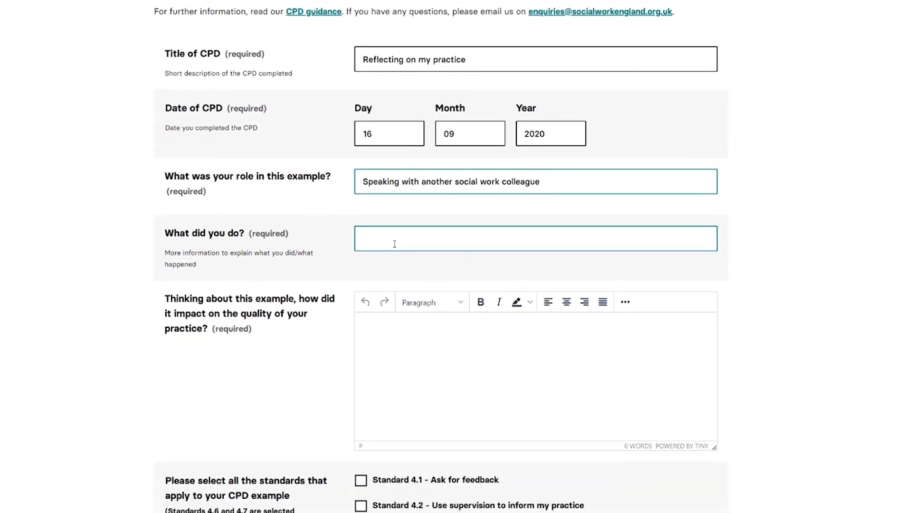
type("We discussed how we would handle situations differentl")
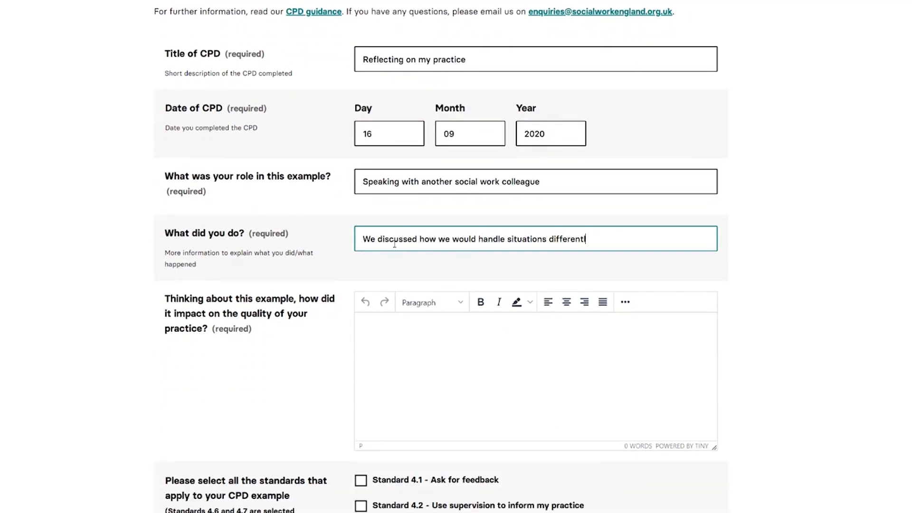
type("y in the future.")
Describe the impact on practice as "Write more about your CPD here. Be sure to link it to the CPD standard."
left_click(474, 349)
type("Write more about your CPD he")
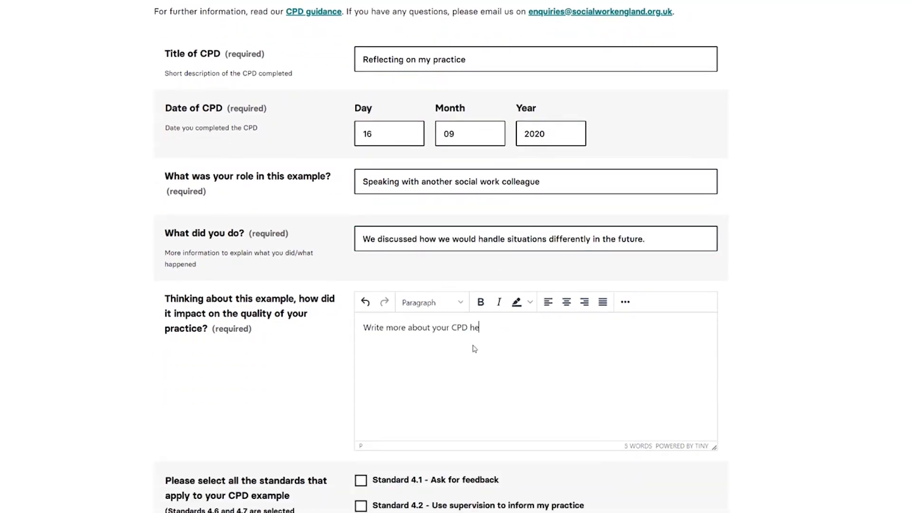
type("re. Be sure to link it to the CPD standard.")
Select standards 4.2, 4.5 and 4.8 as applying to the CPD example and submit the CPD record
scroll(357, 249, "down", 5)
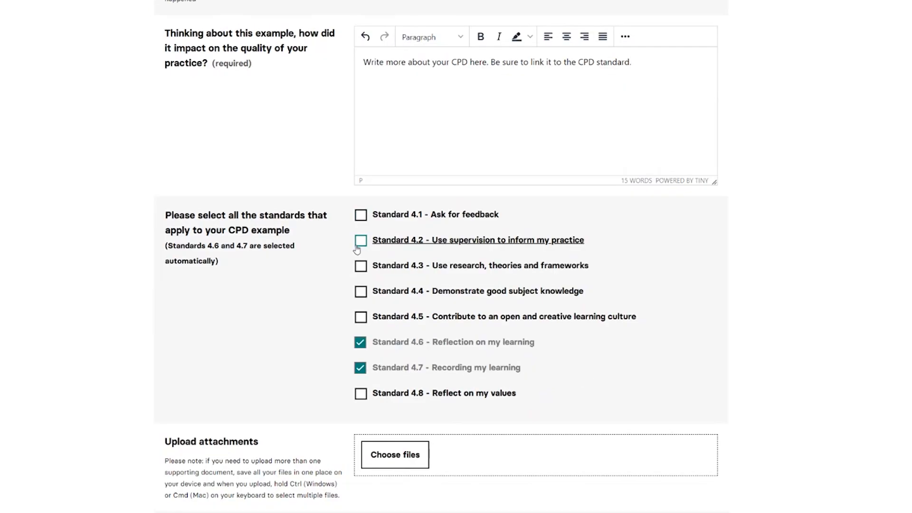
left_click(361, 240)
left_click(361, 317)
scroll(361, 317, "down", 1)
left_click(361, 340)
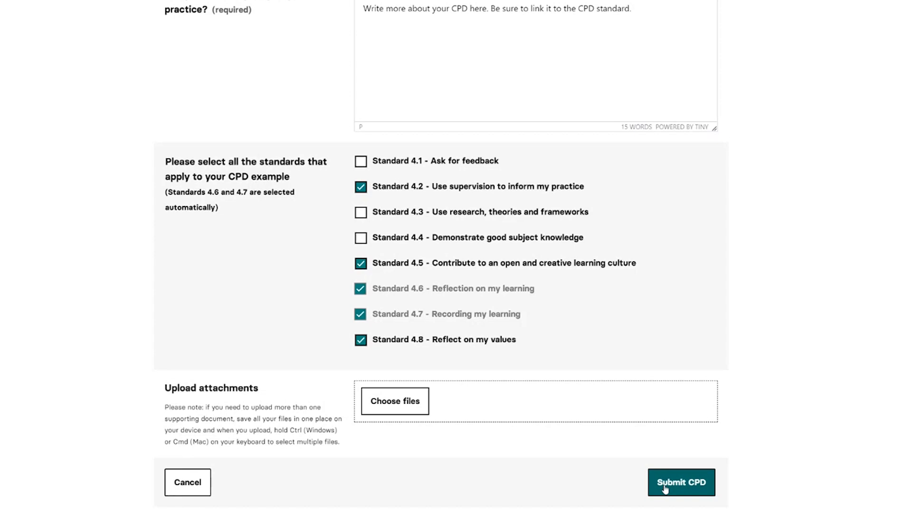
left_click(665, 489)
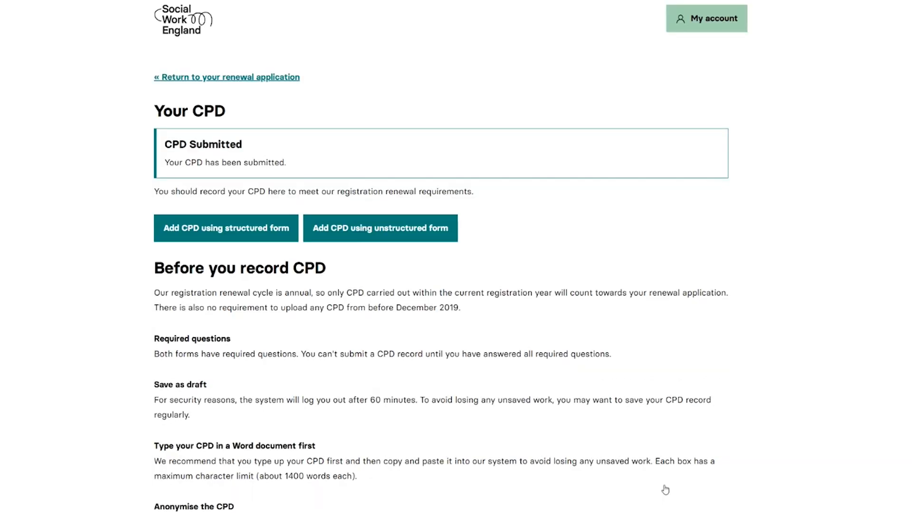
Return to the renewal application, tick the declaration to continue without recording CPD now, and save the CPD section
left_click(247, 78)
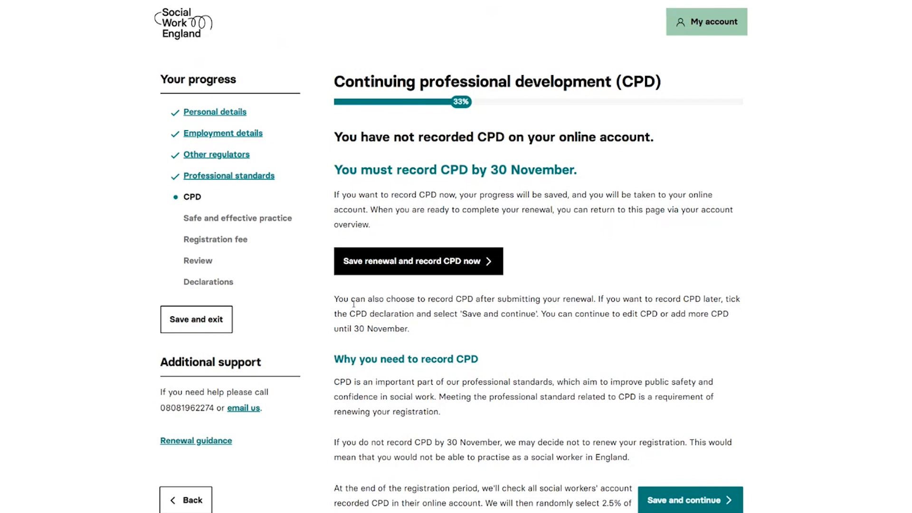
scroll(353, 304, "down", 4)
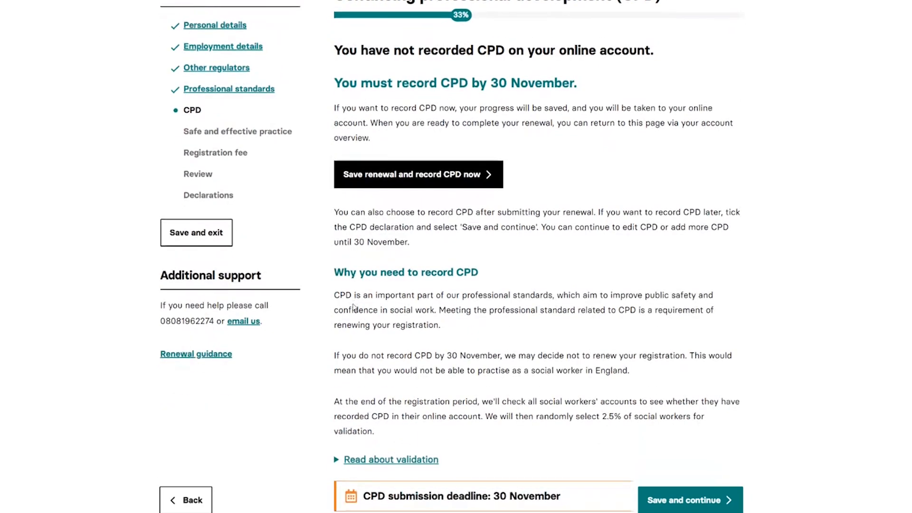
scroll(354, 305, "down", 1)
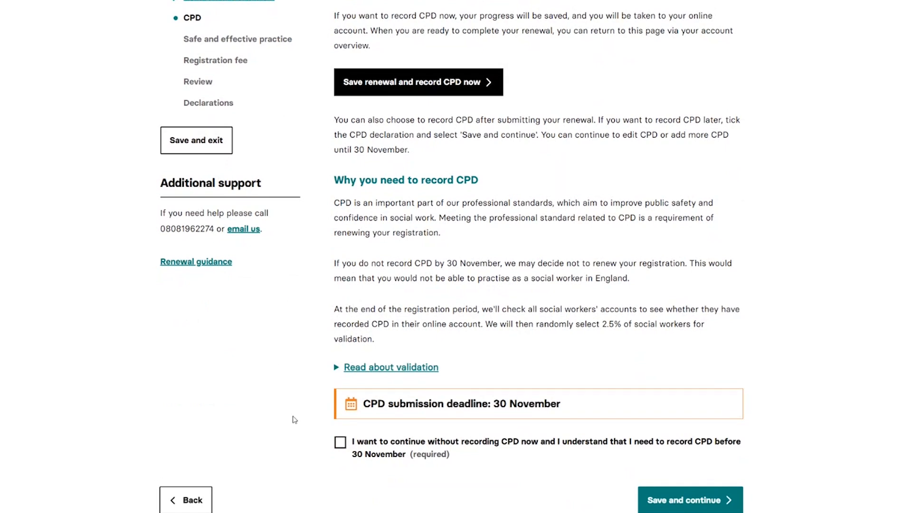
left_click(340, 444)
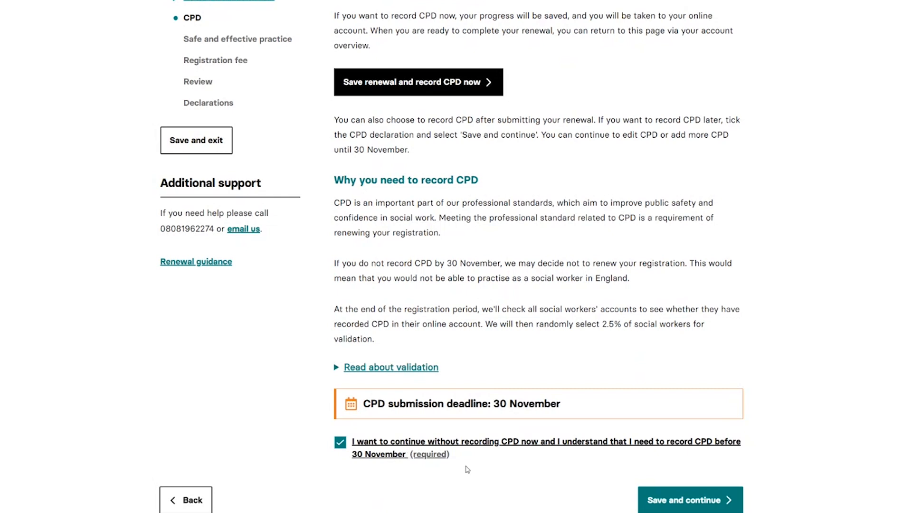
left_click(656, 497)
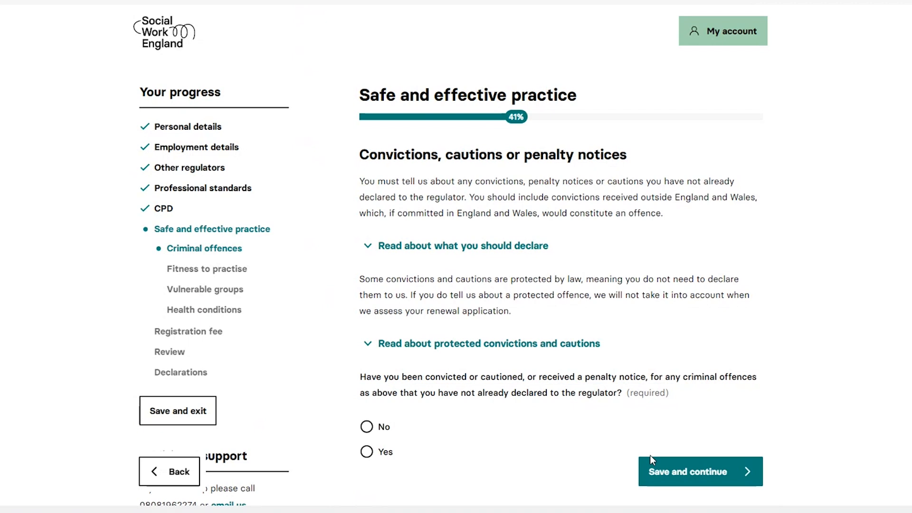
Answer Yes to the convictions, cautions or penalty notices question and enter "Give details here." as the supporting information
scroll(364, 328, "down", 2)
left_click(367, 375)
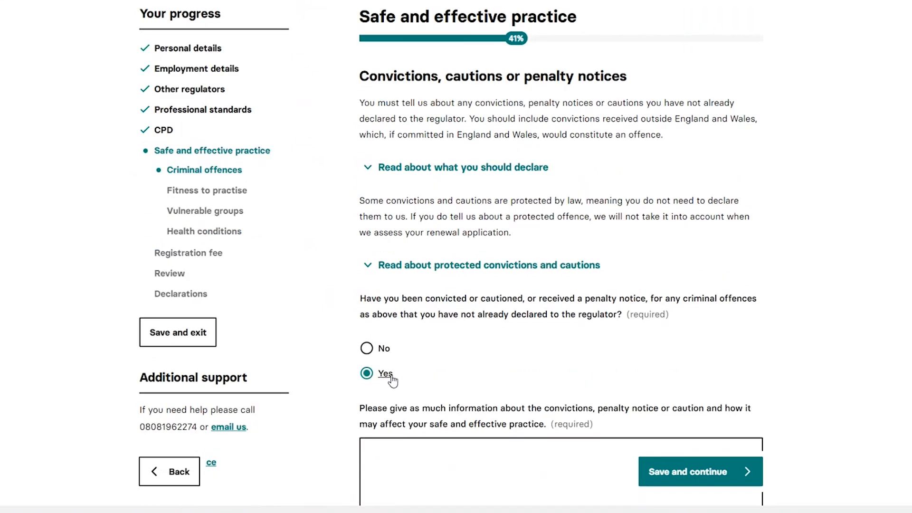
scroll(398, 375, "down", 2)
scroll(399, 374, "down", 2)
left_click(402, 310)
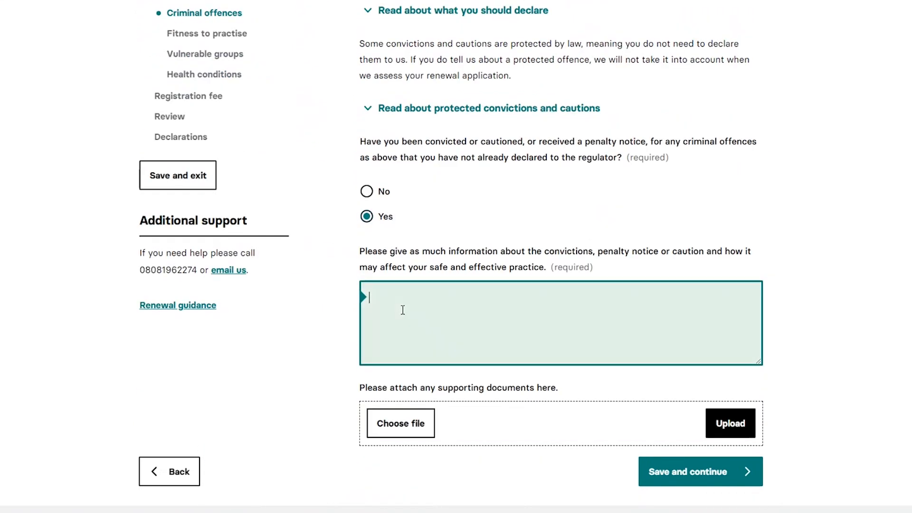
type("Give details here.")
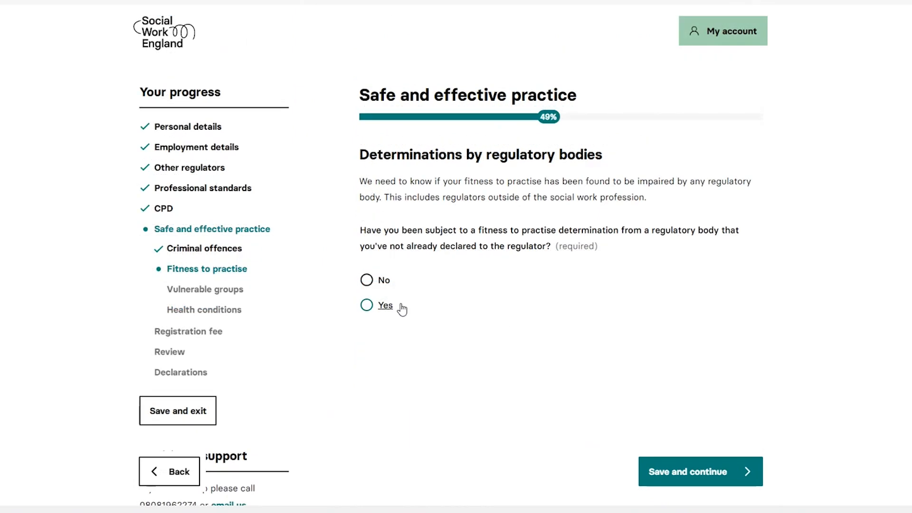
Answer Yes to the fitness to practise determination question and enter "Give details here." as the explanation
left_click(384, 308)
scroll(383, 309, "down", 2)
left_click(392, 309)
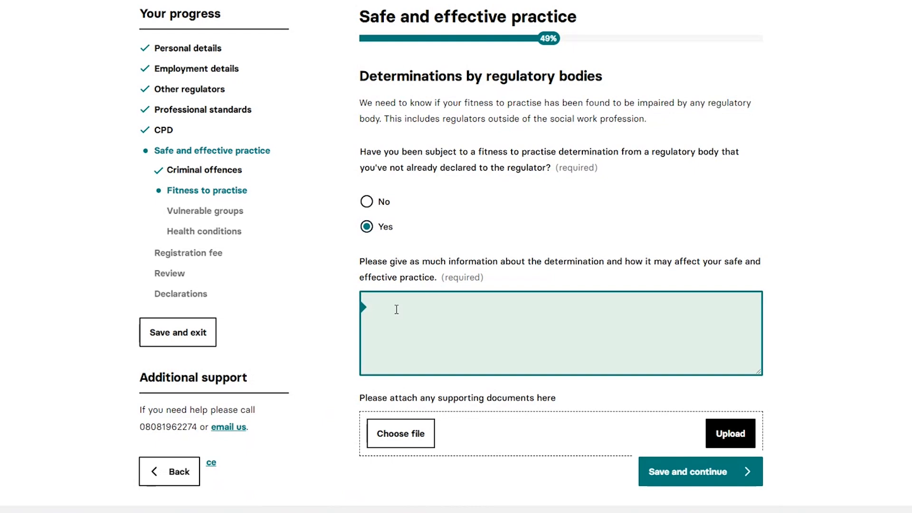
type("Give details here.")
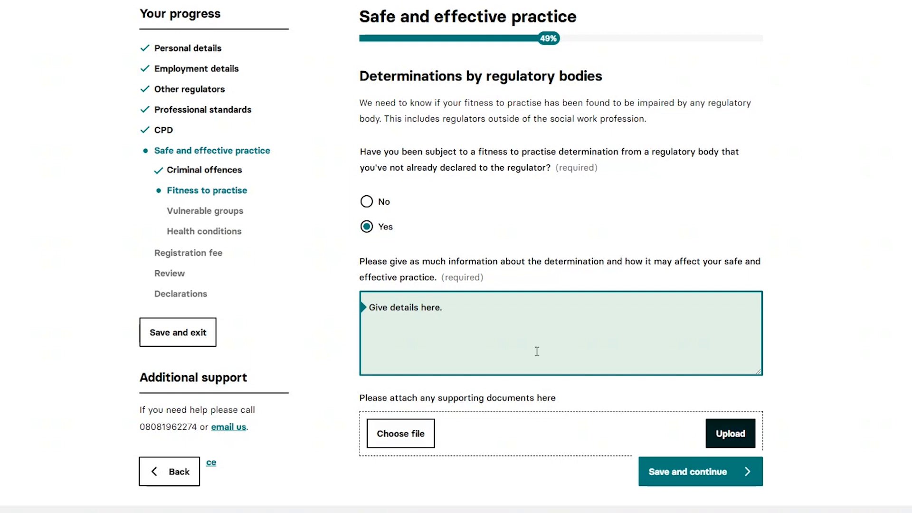
Clear the determination details, change the fitness to practise answer to No and save the page
left_click_drag(457, 312, 352, 302)
key("BackSpace")
left_click(367, 202)
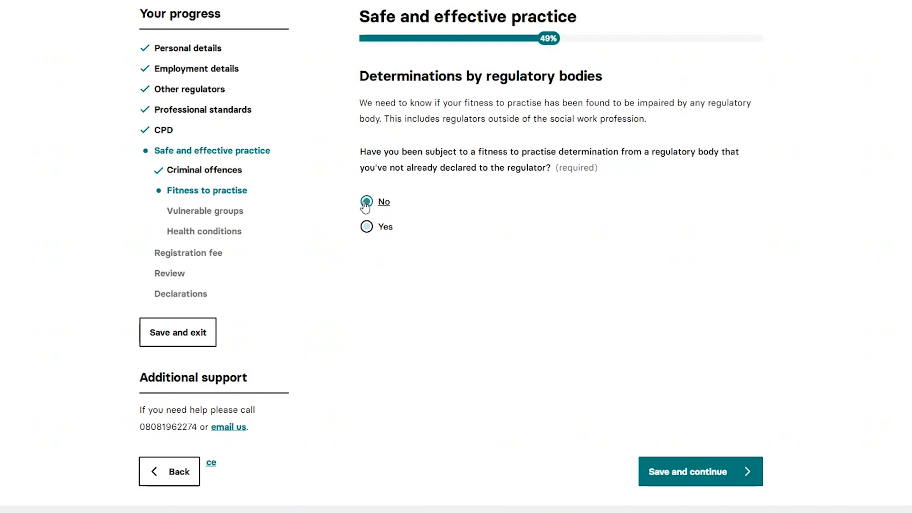
left_click(673, 468)
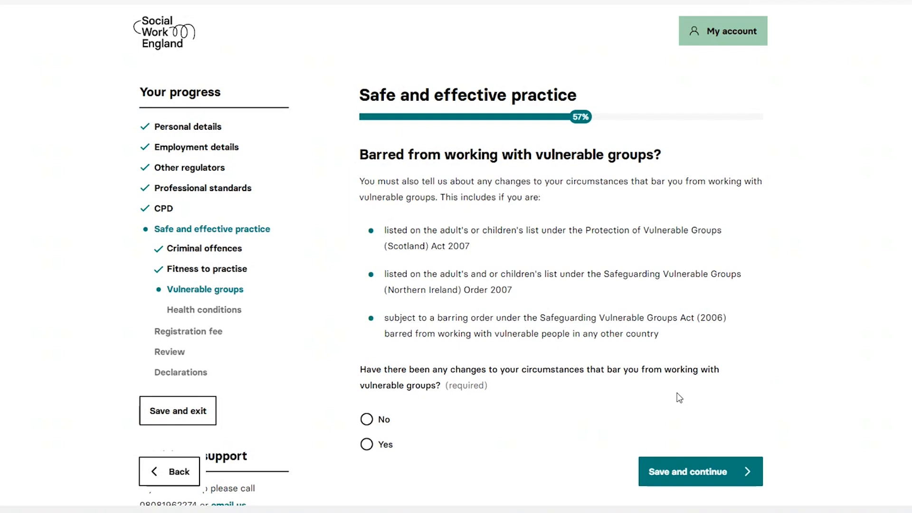
Answer Yes to changes that bar working with vulnerable groups and enter "Give details here." as the explanation
scroll(523, 370, "down", 3)
left_click(380, 321)
scroll(427, 337, "down", 3)
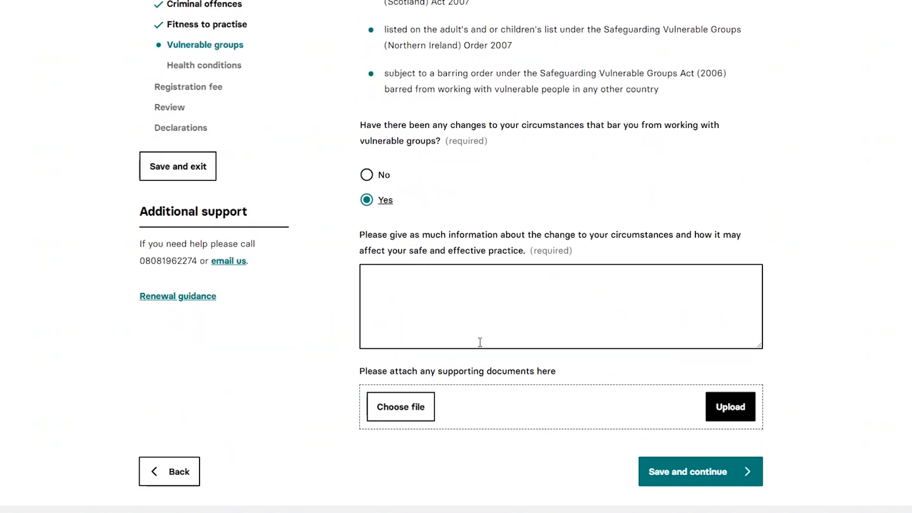
left_click(481, 342)
type("Give det")
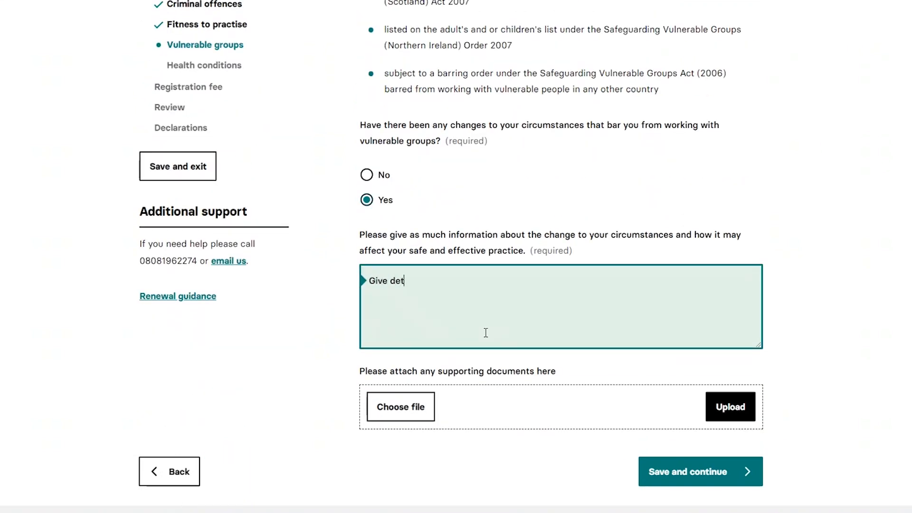
type("ails here.")
Change the answer about being barred from working with vulnerable groups to No and continue
left_click(367, 200)
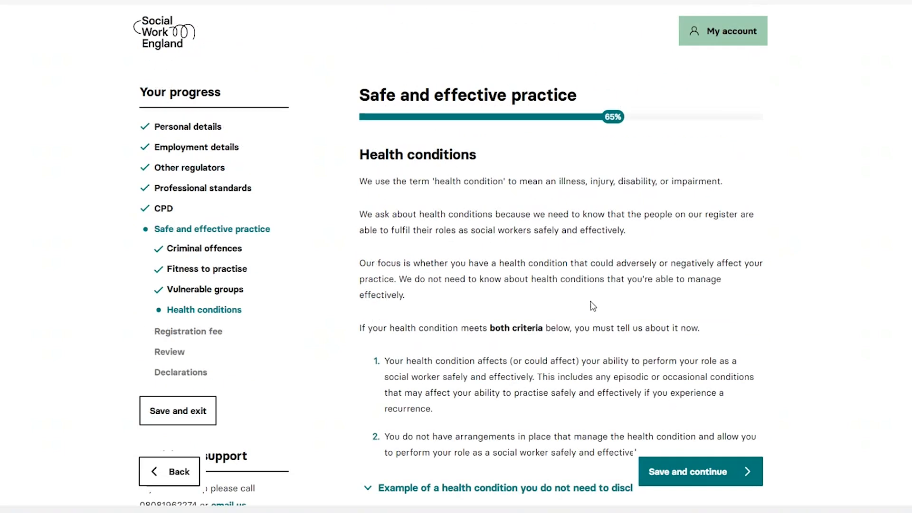
Answer Yes to the health conditions question and enter "Give details here." as information about the condition
scroll(571, 276, "down", 2)
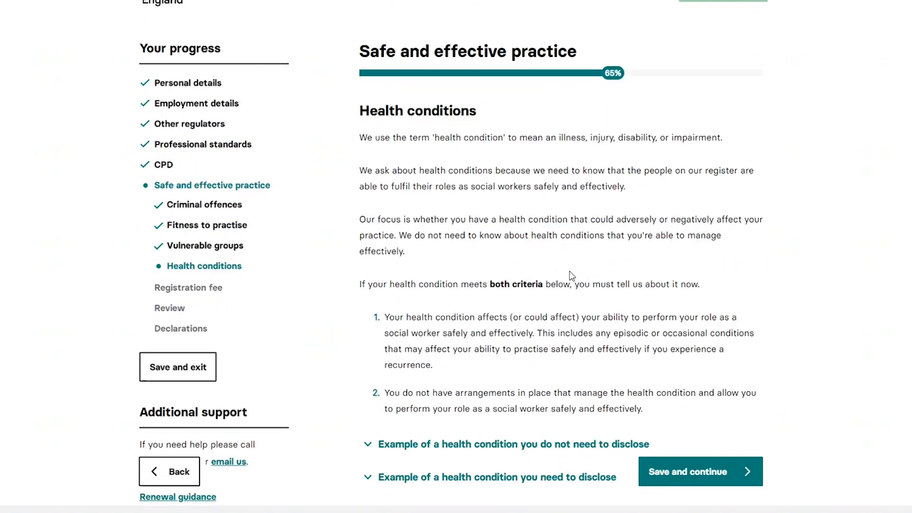
scroll(572, 276, "down", 4)
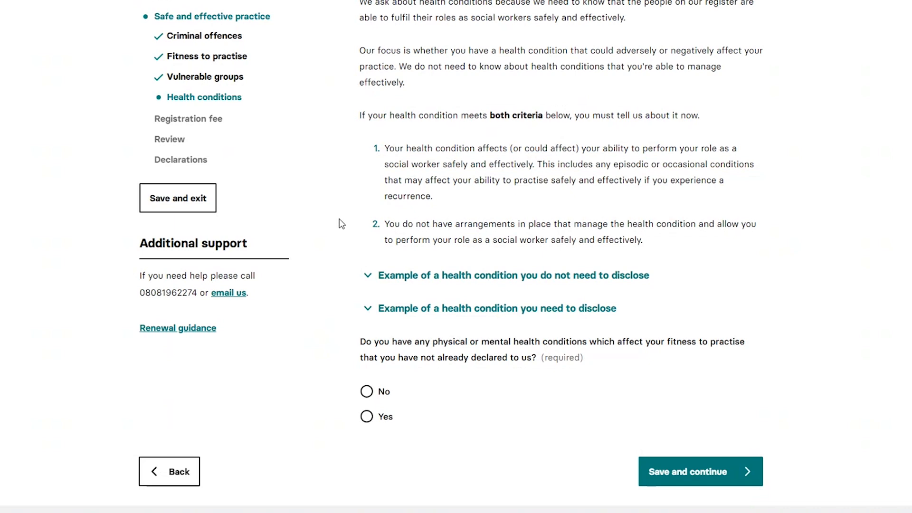
left_click(369, 417)
scroll(338, 320, "down", 9)
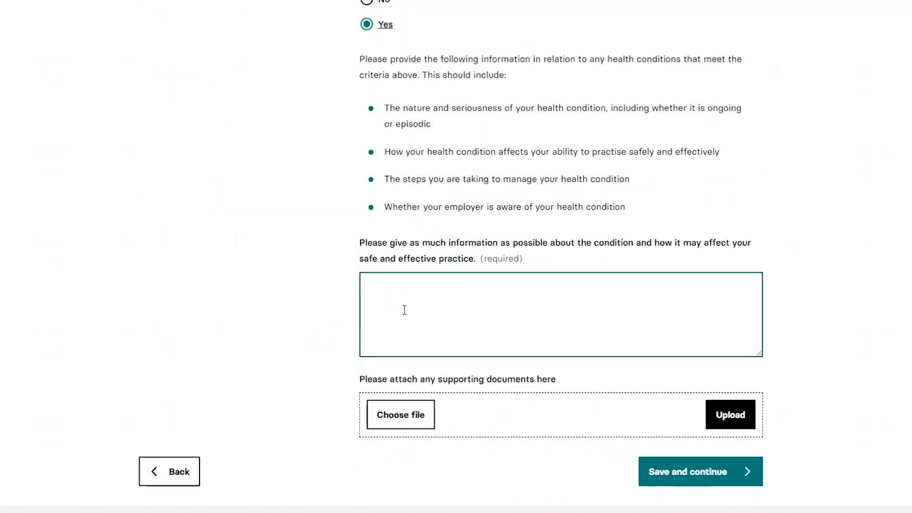
left_click(404, 310)
type("Give det")
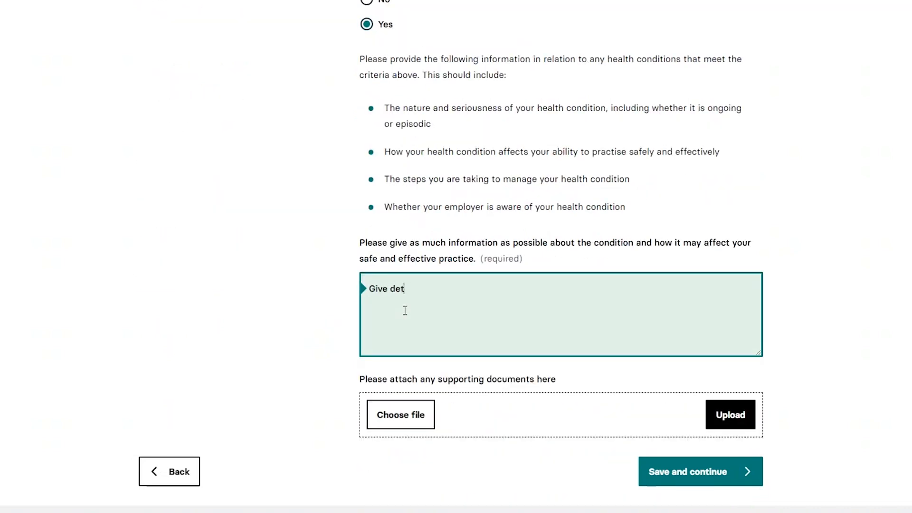
type("ails here.")
Change the health conditions answer to No and save the page
scroll(528, 314, "up", 2)
left_click(367, 77)
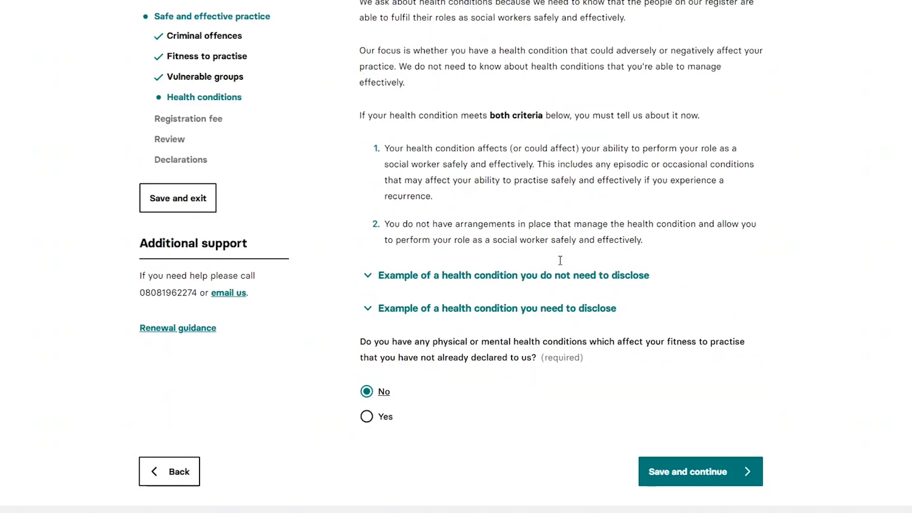
left_click(689, 464)
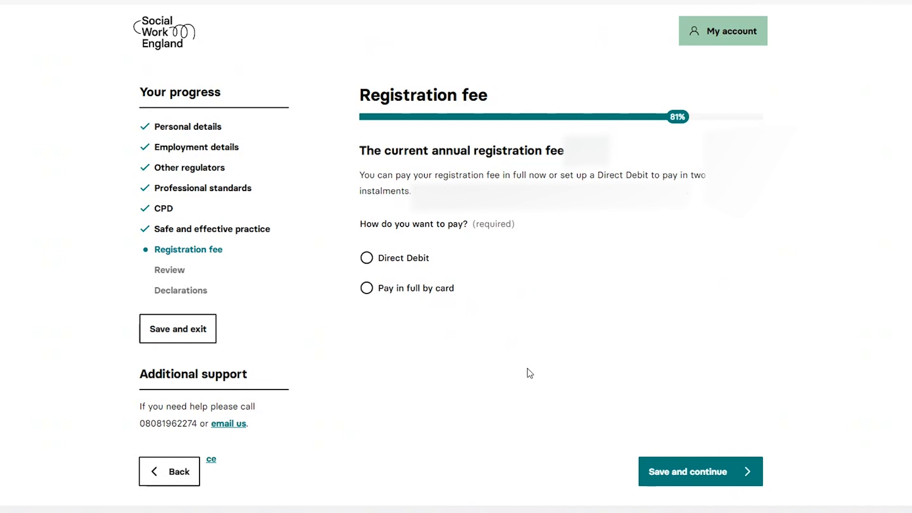
Choose to pay the registration fee in full by card, confirm the payment and continue to the review
left_click(438, 289)
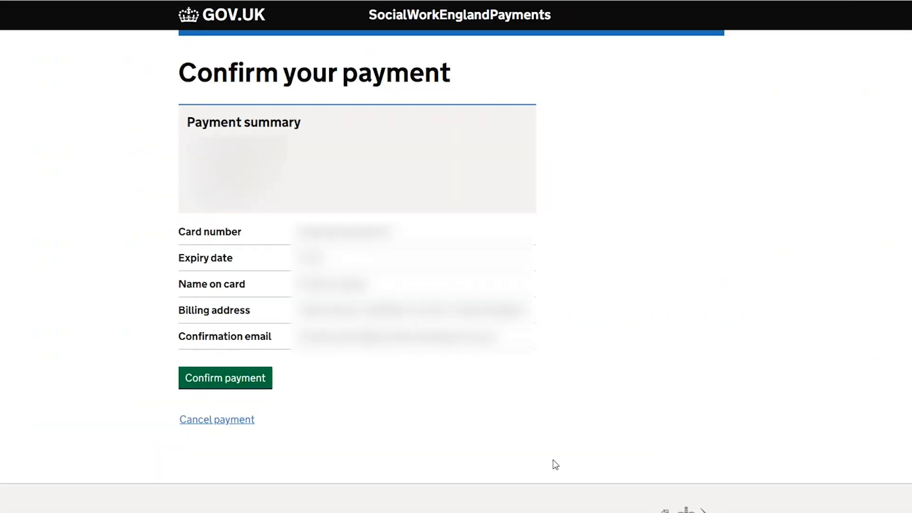
left_click(206, 377)
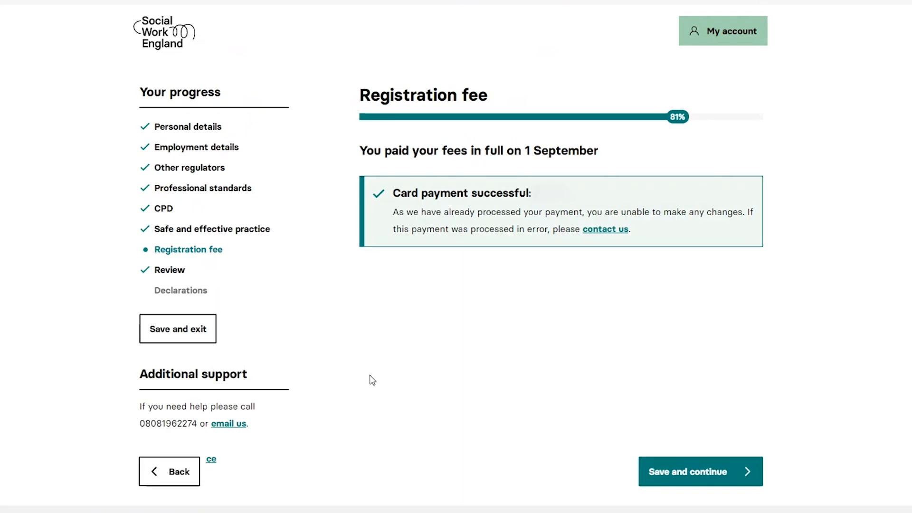
left_click(718, 472)
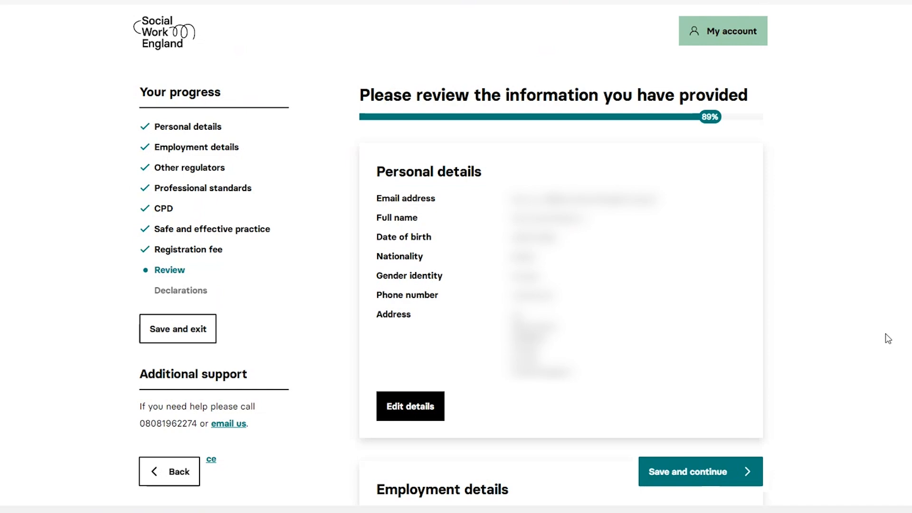
Review the information provided in the application through to the registration fee, and save it to reach the declarations
scroll(422, 330, "down", 2)
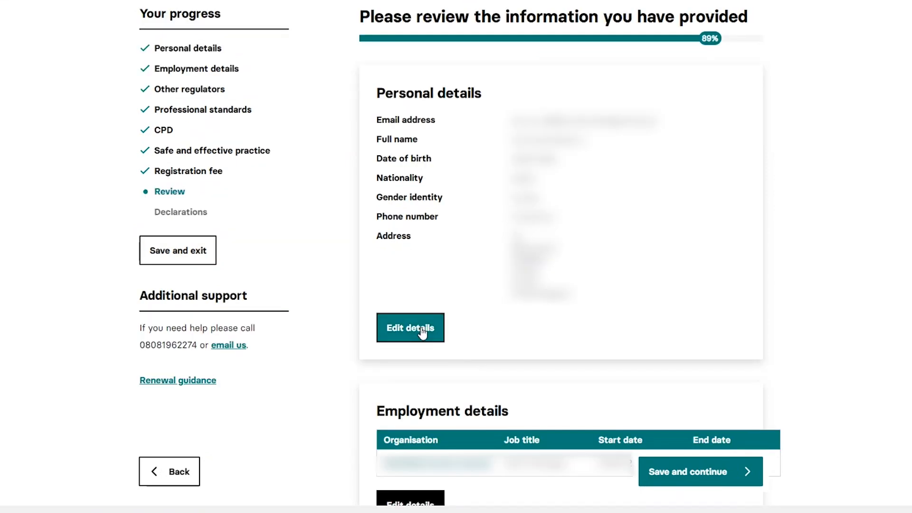
scroll(547, 342, "down", 20)
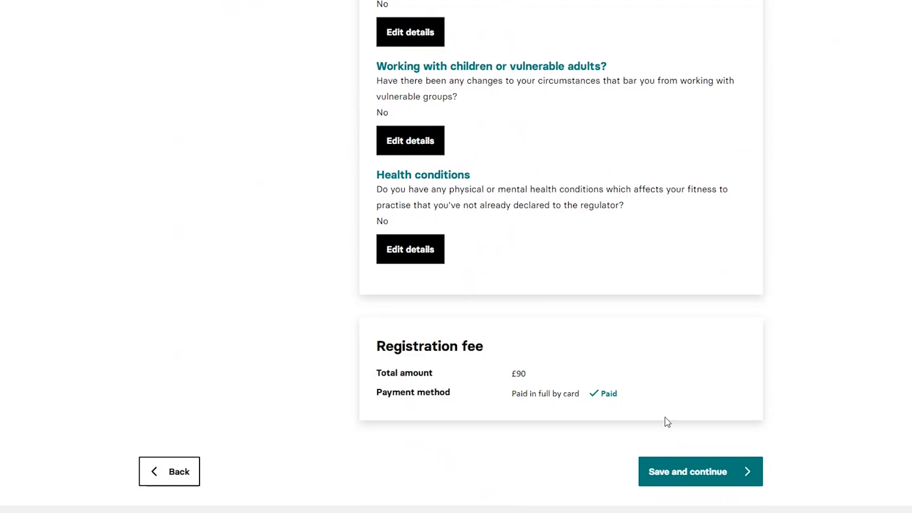
left_click(687, 469)
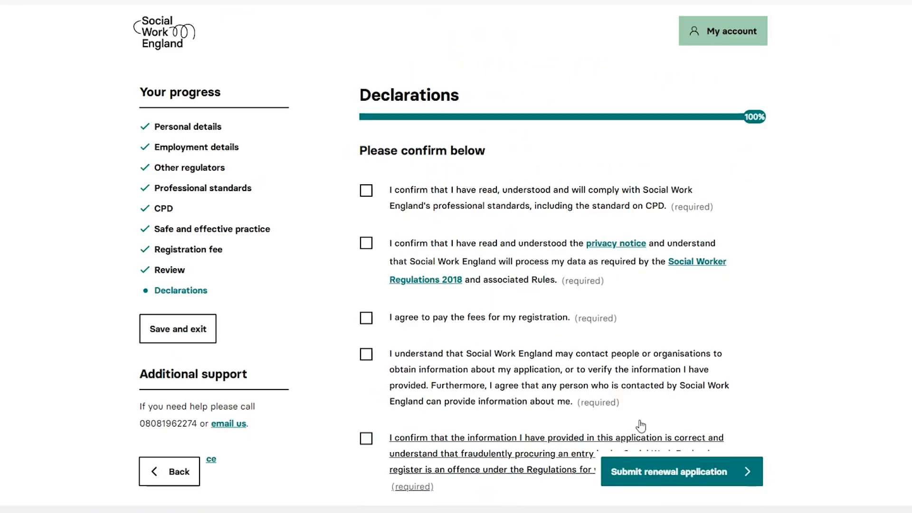
Confirm all five required declarations and submit the renewal application
left_click(366, 191)
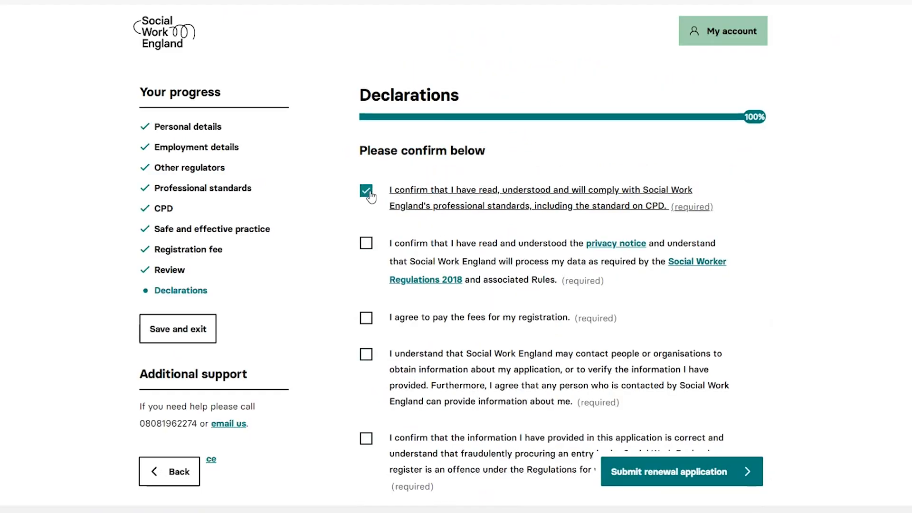
left_click(366, 243)
left_click(366, 318)
left_click(367, 354)
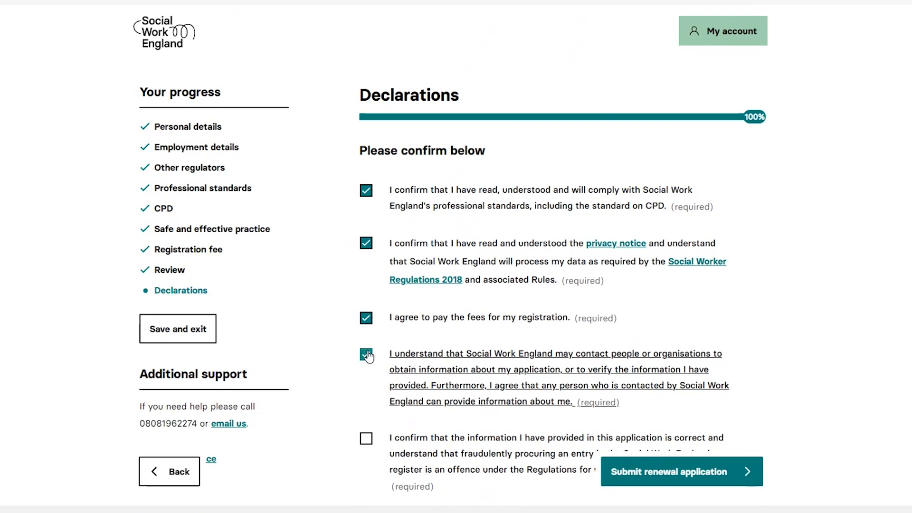
scroll(367, 366, "down", 2)
left_click(368, 372)
scroll(369, 372, "up", 2)
left_click(673, 470)
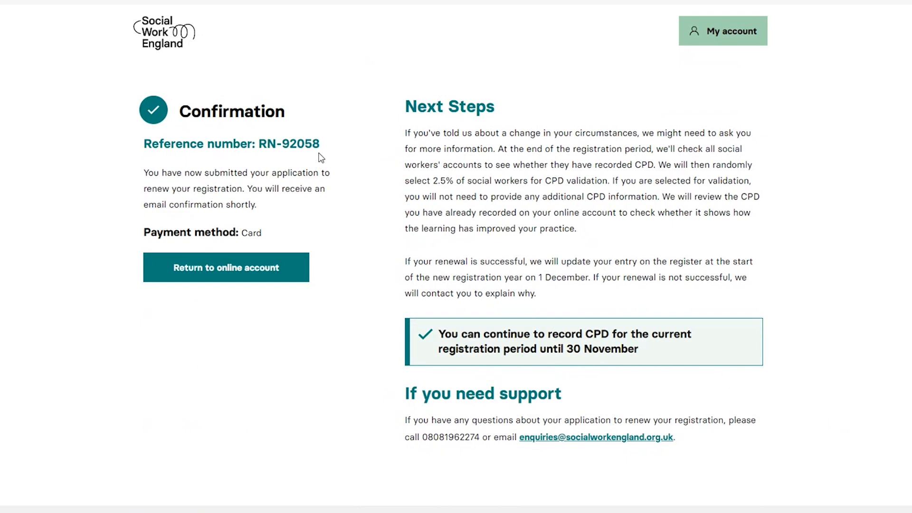
Highlight the reference number on the confirmation page and return to the online account
left_click_drag(321, 144, 142, 148)
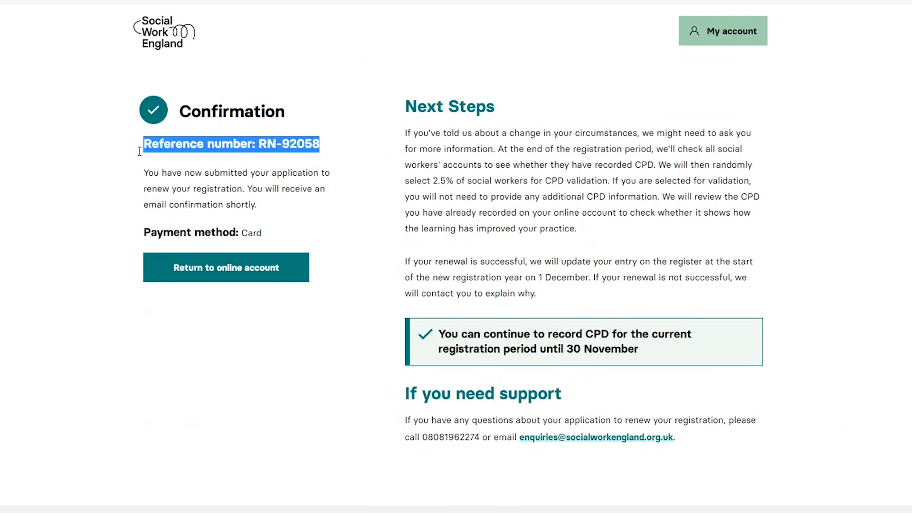
left_click(164, 167)
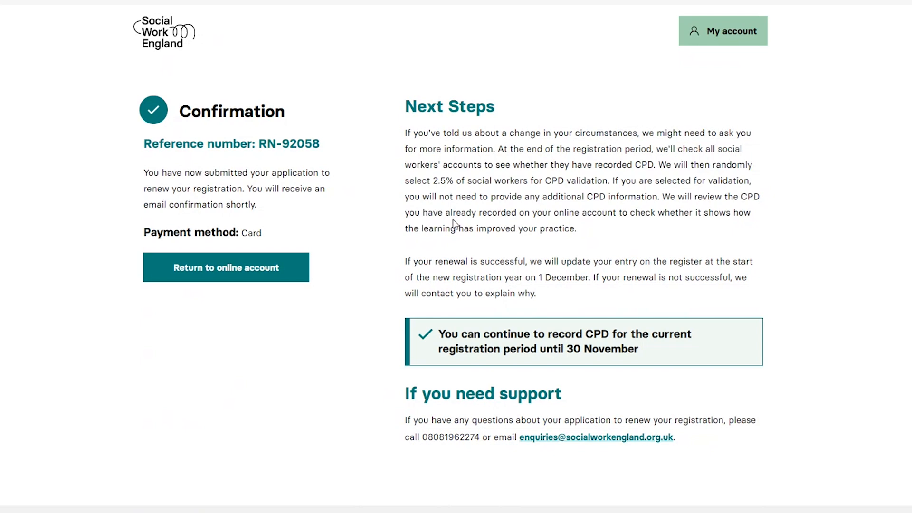
left_click(266, 269)
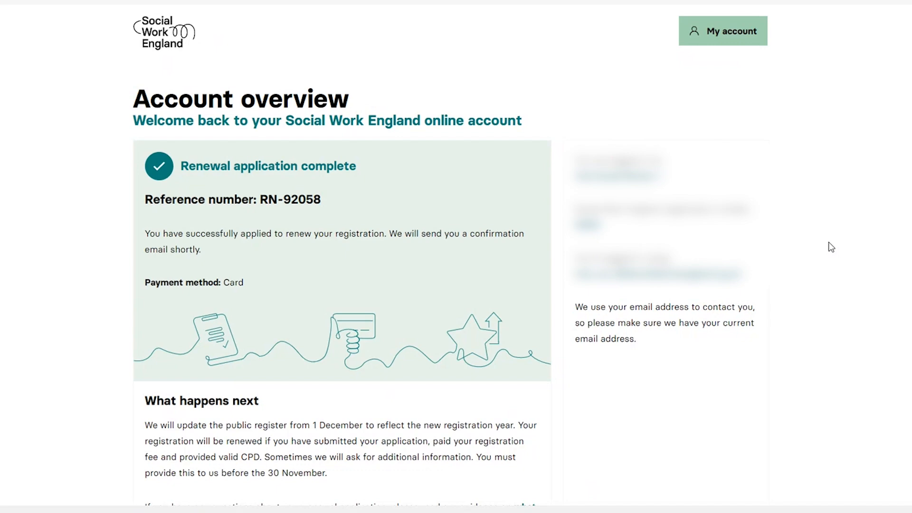
Read the account overview down to the messages section and open the inbox
scroll(832, 247, "down", 5)
left_click(156, 479)
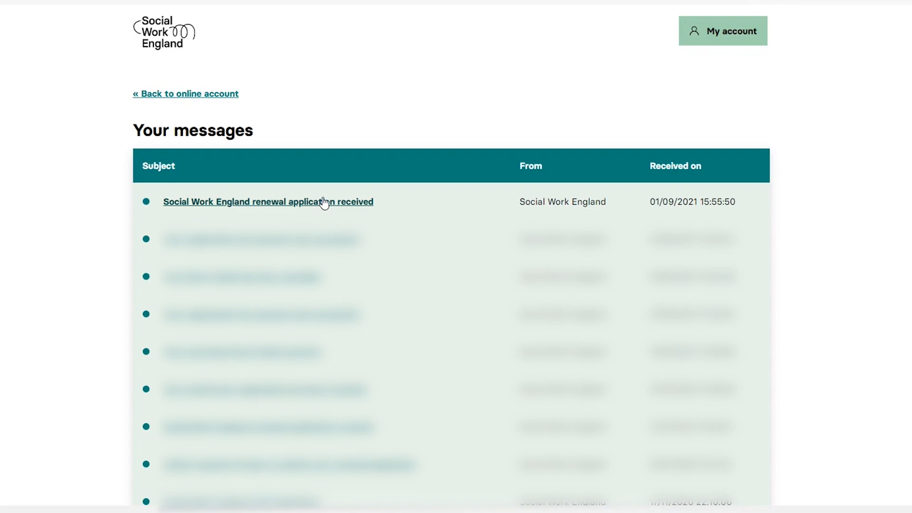
left_click(324, 202)
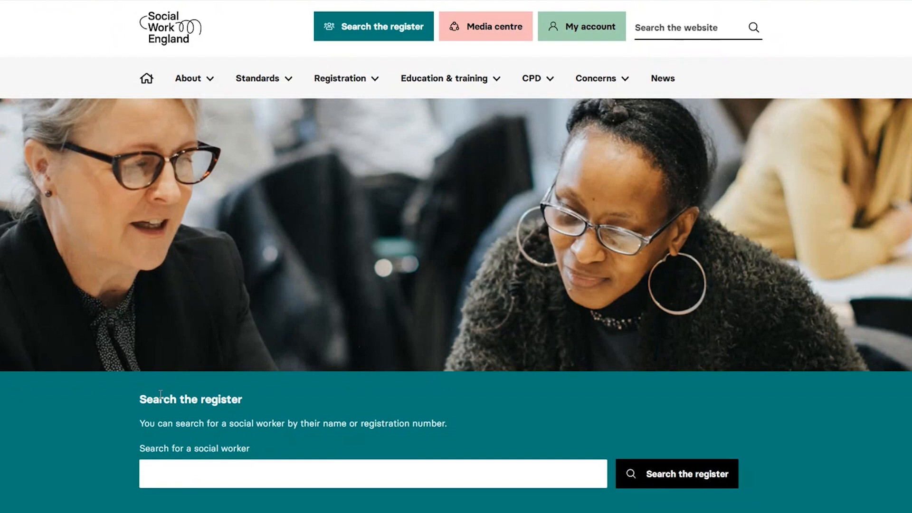
Look through the Social Work England homepage for the annual renewal notice and its list of required actions
scroll(160, 394, "down", 6)
scroll(158, 395, "down", 20)
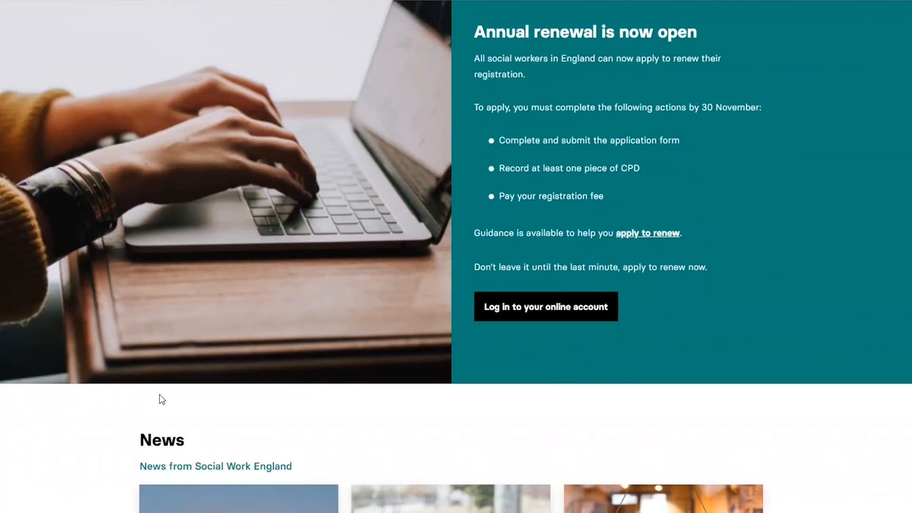
scroll(159, 394, "down", 2)
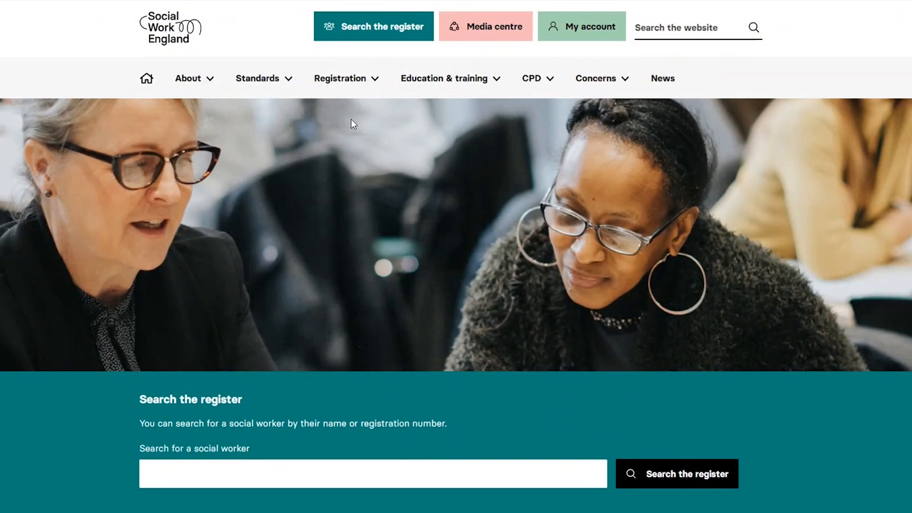
Open the registration section's guidance on applying to renew your registration and look through its topics down to Support
left_click(375, 89)
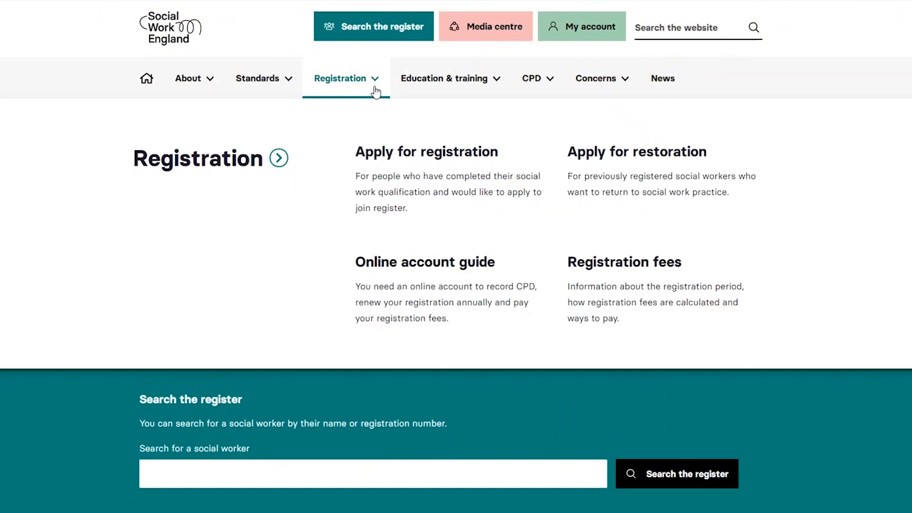
left_click(267, 162)
left_click(219, 365)
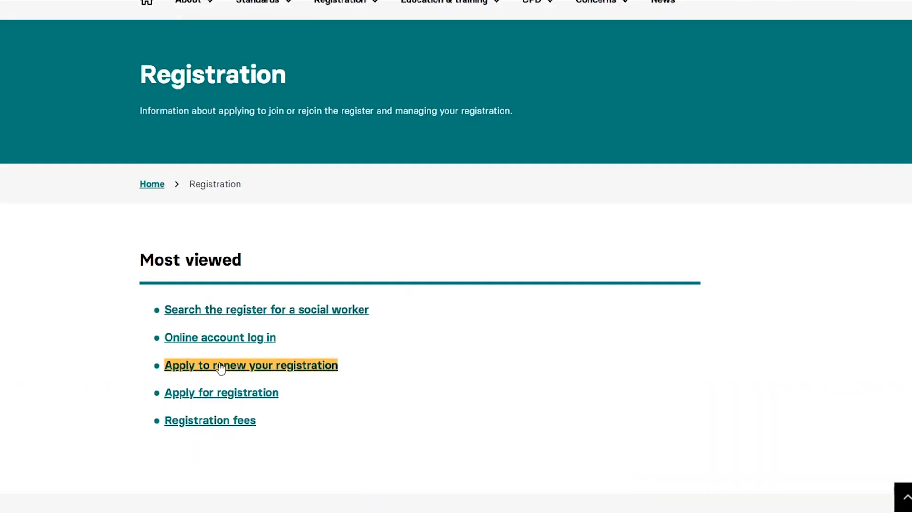
scroll(45, 332, "down", 8)
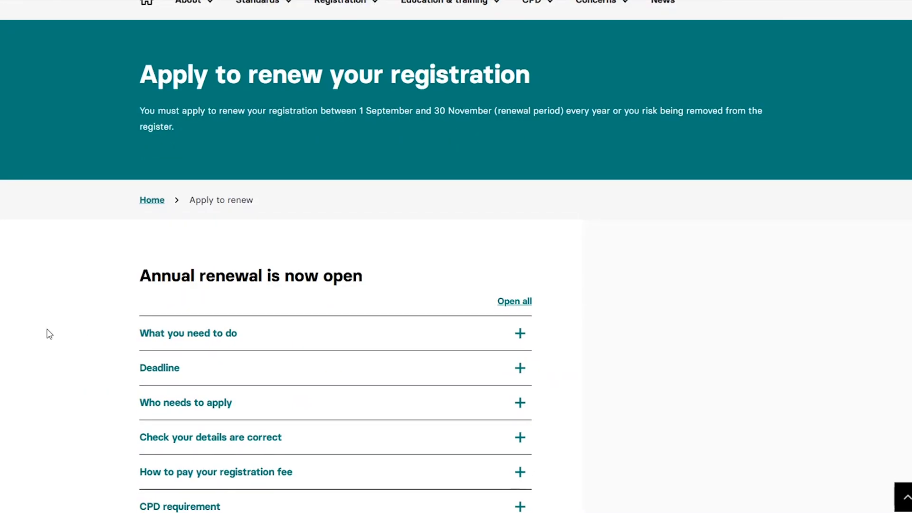
scroll(49, 334, "down", 20)
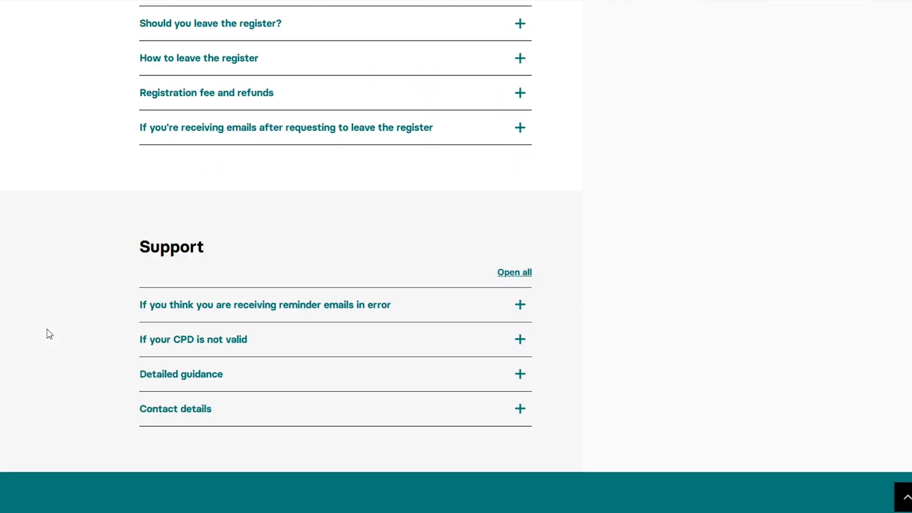